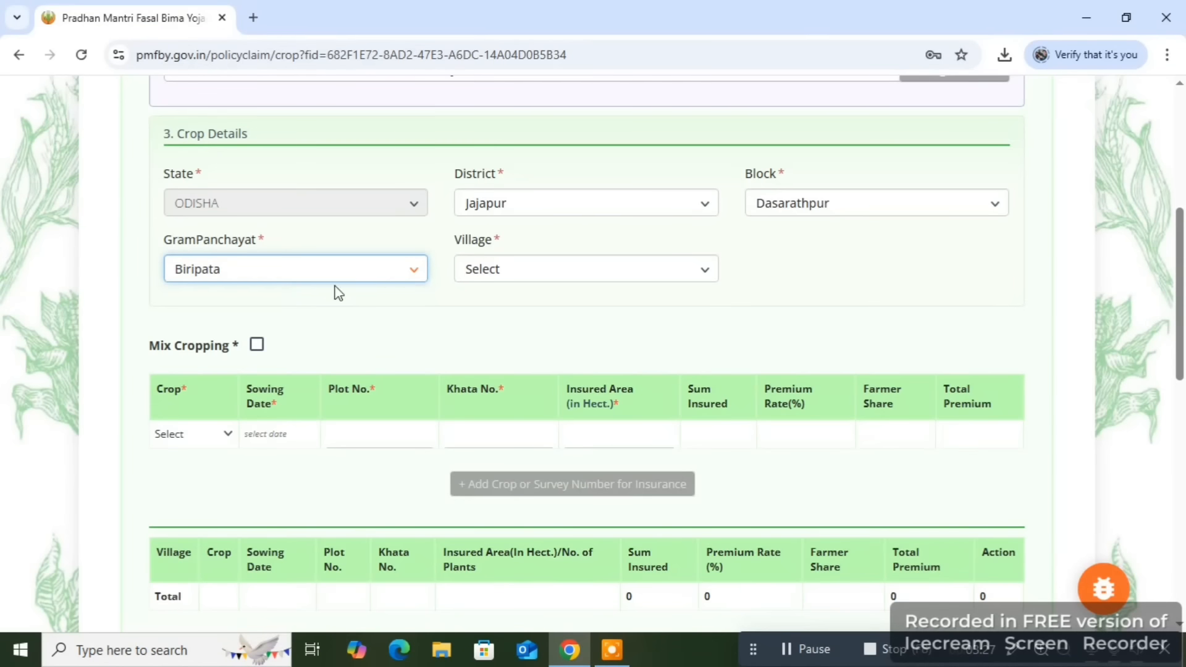
Set the village in the crop details to Biripata and go to the crop entry table.
left_click(529, 268)
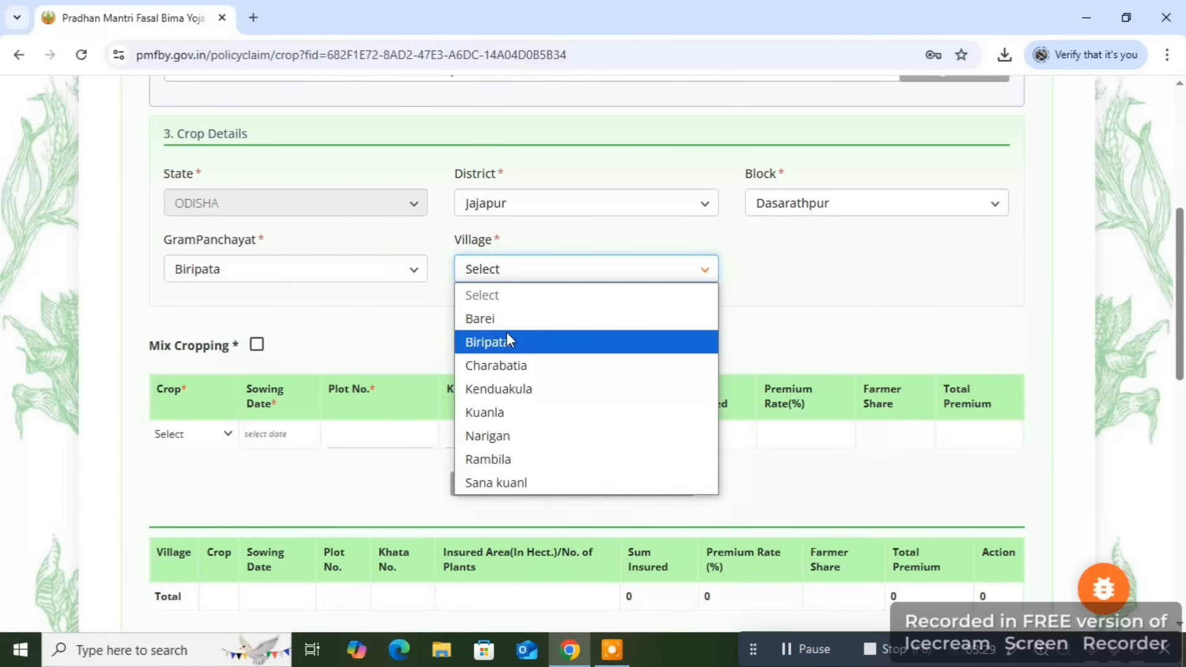
left_click(507, 340)
scroll(198, 370, "down", 1)
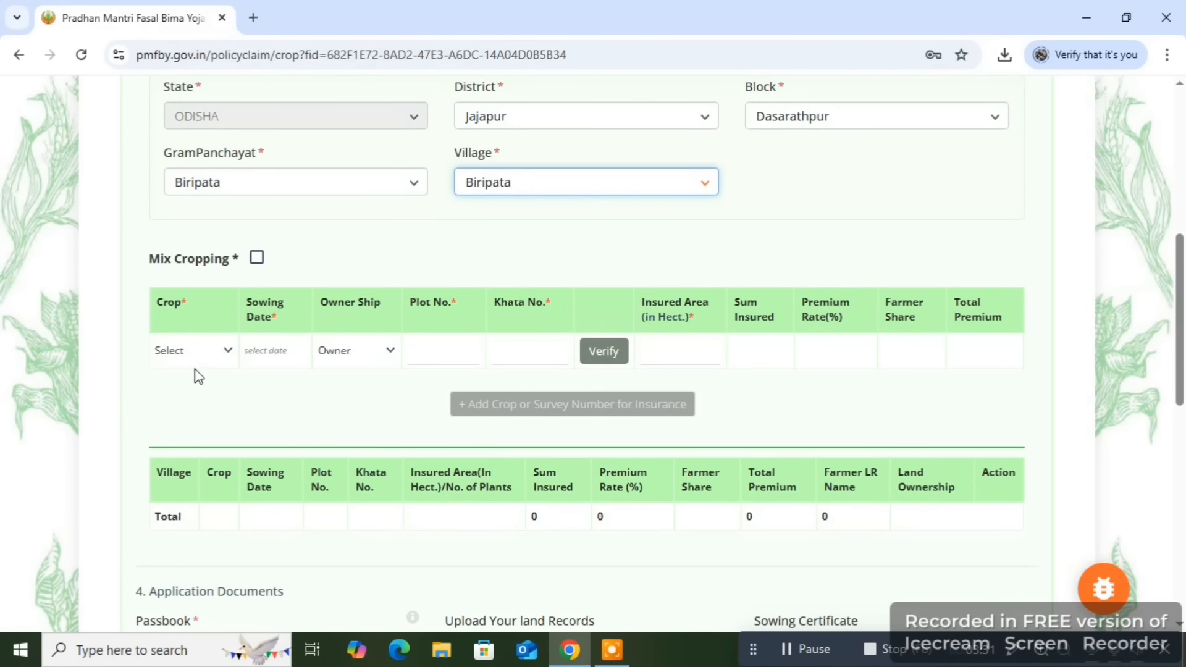
left_click_drag(162, 308, 1013, 312)
left_click(1007, 309)
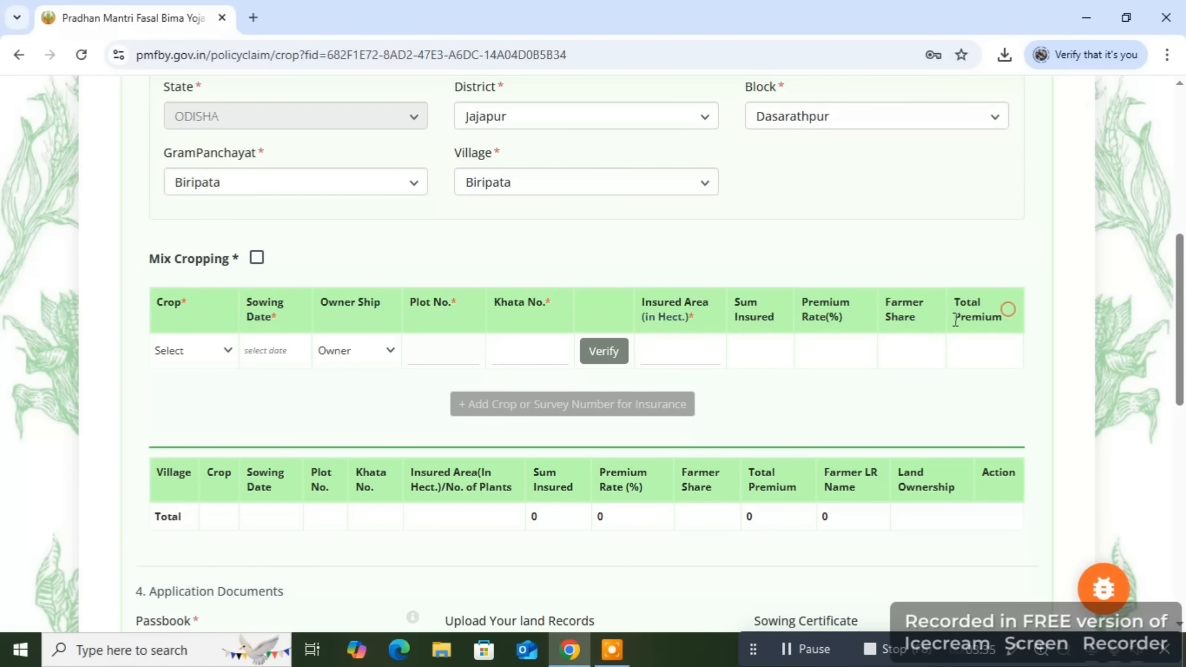
Set the first crop entry to Paddy - IR with the sowing date 20-06-2025.
left_click(170, 359)
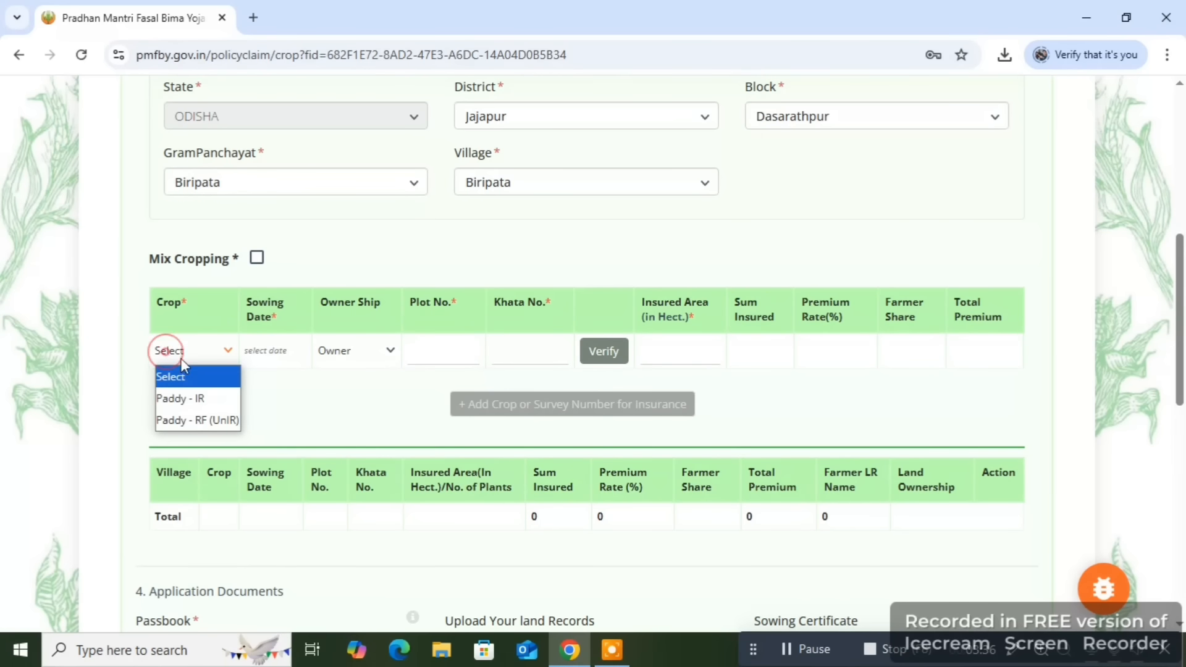
left_click(180, 398)
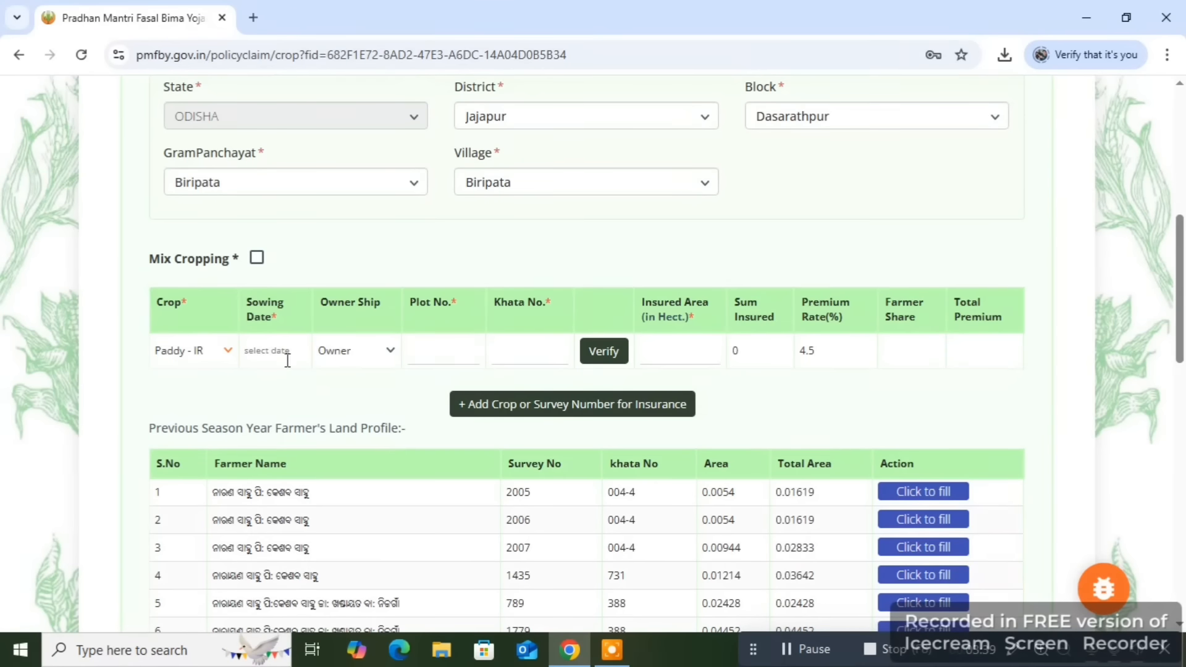
left_click(270, 353)
left_click(172, 373)
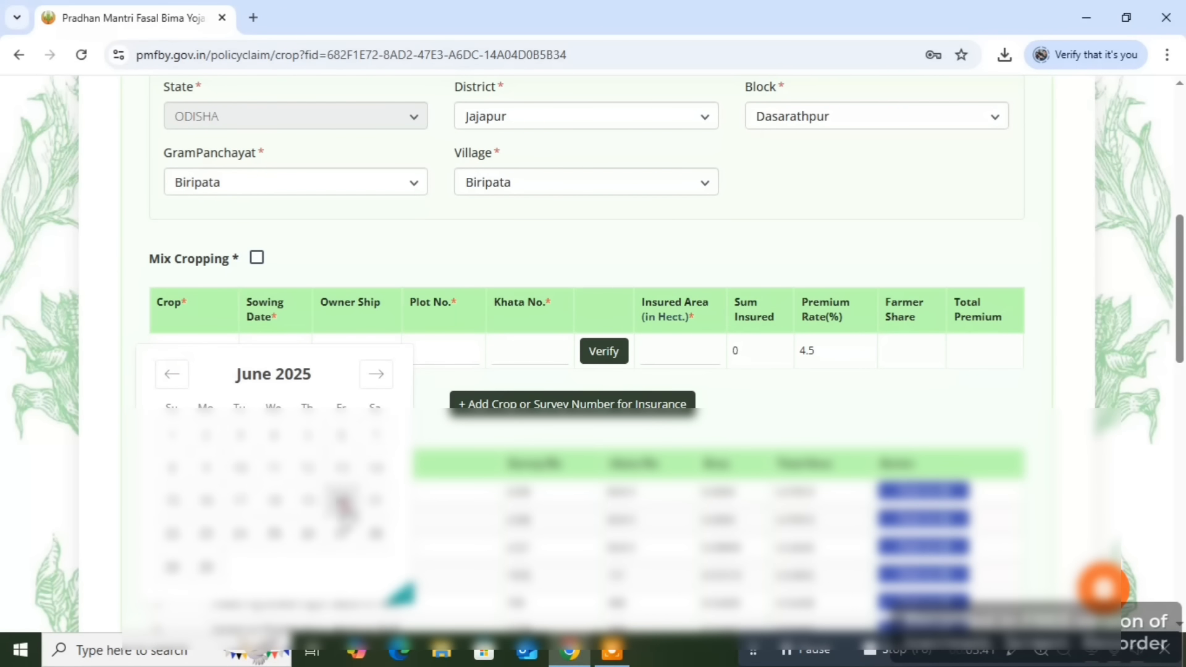
left_click(341, 501)
Choose Owner as the ownership type of the first crop entry.
left_click(374, 352)
left_click(356, 398)
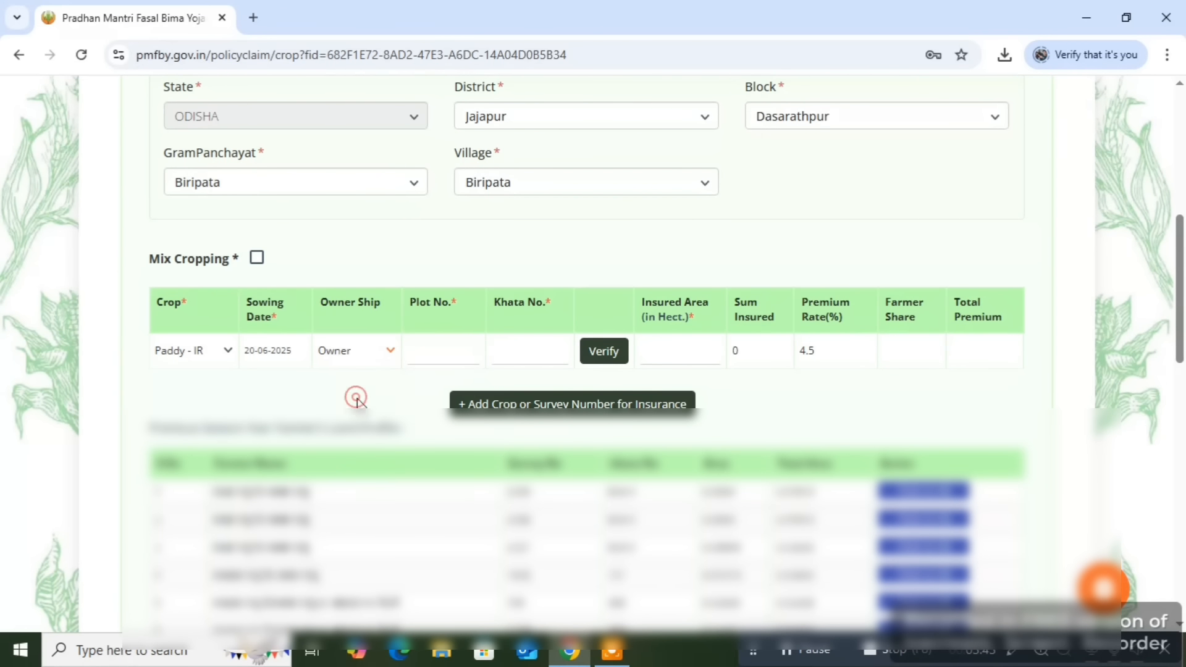
left_click(364, 361)
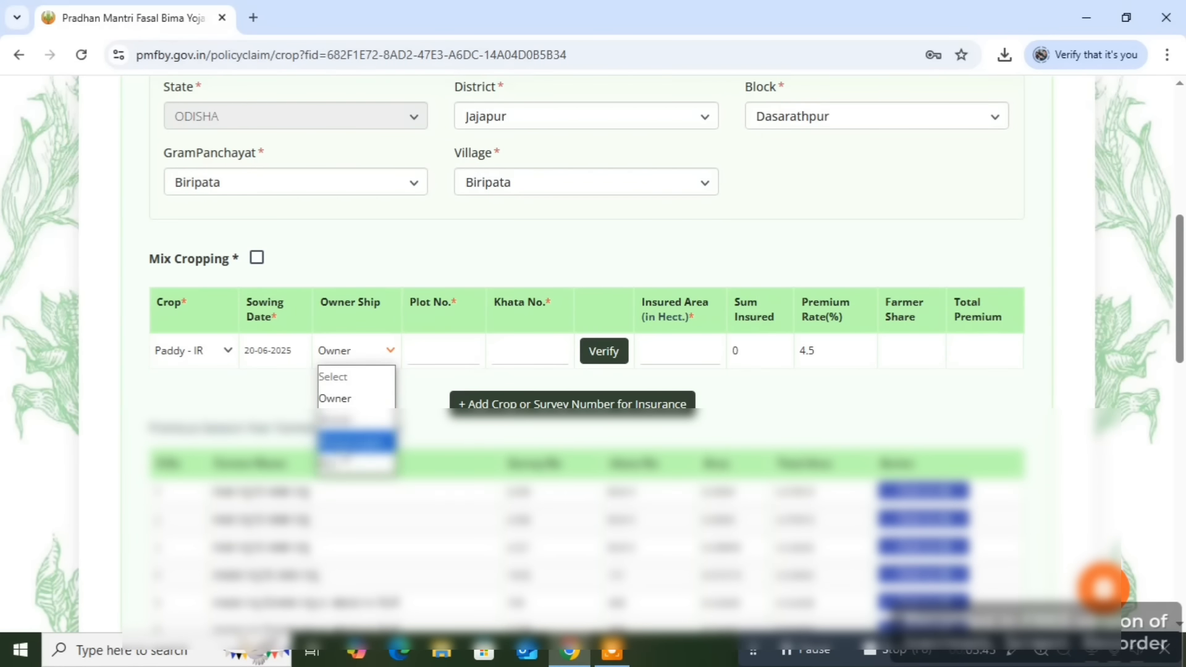
left_click(337, 401)
Enter the plot and khata numbers of the first previous-season land record and verify them against the land records.
left_click(443, 350)
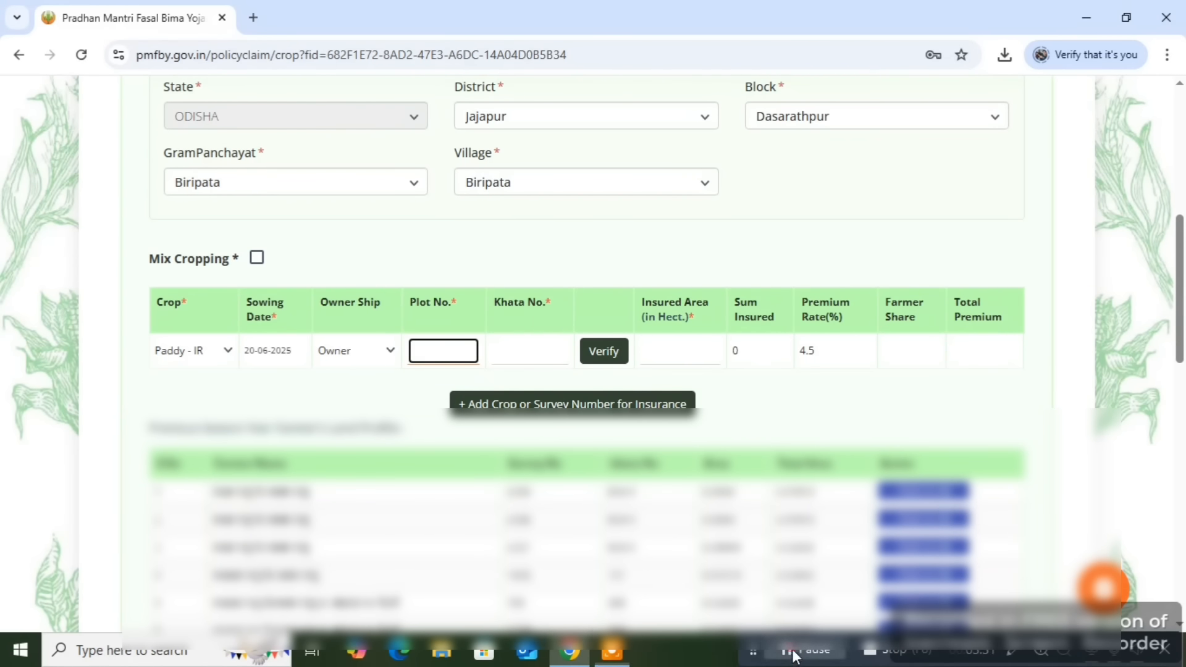
left_click(459, 355)
type("2005")
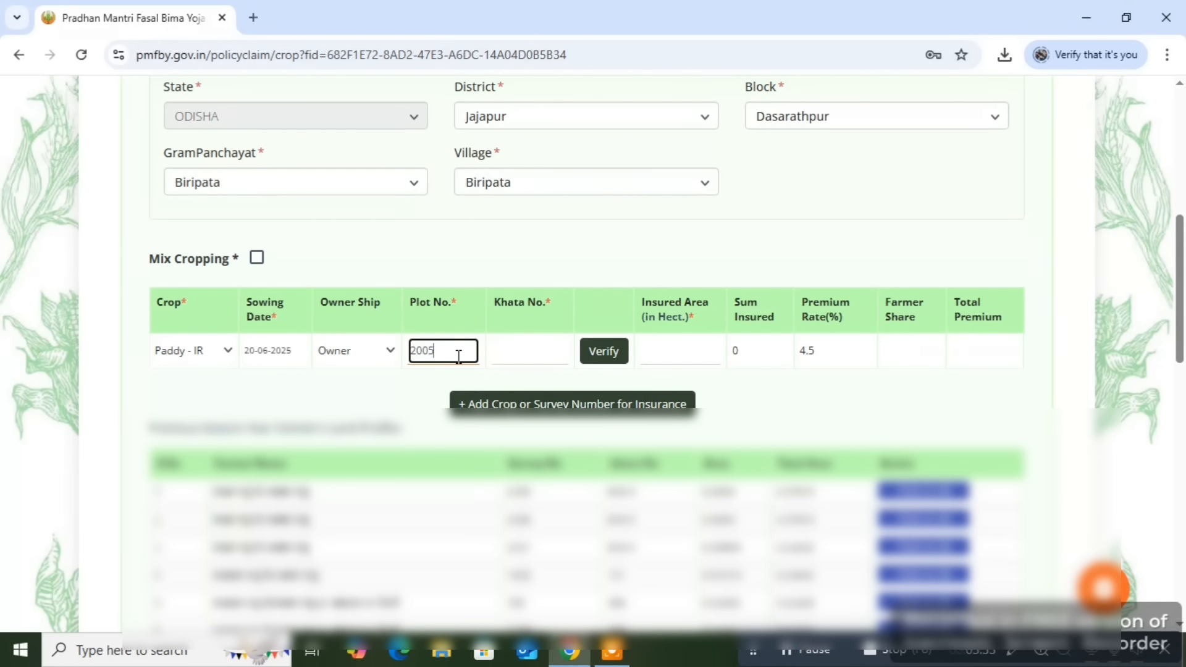
key("Tab")
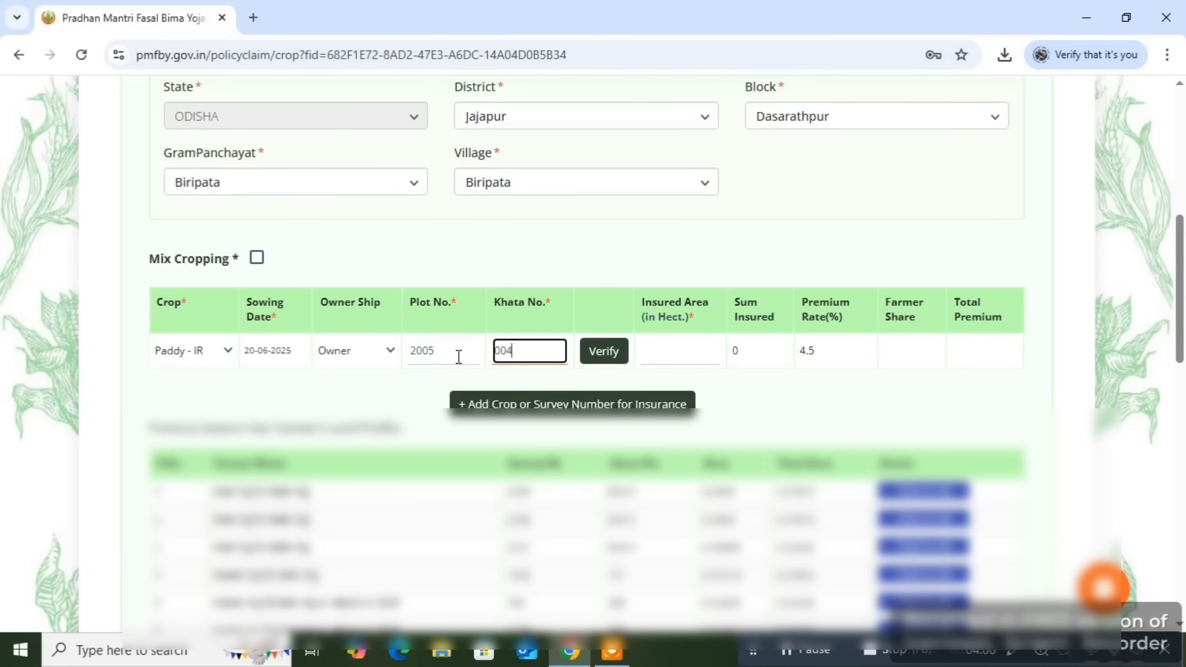
left_click(603, 352)
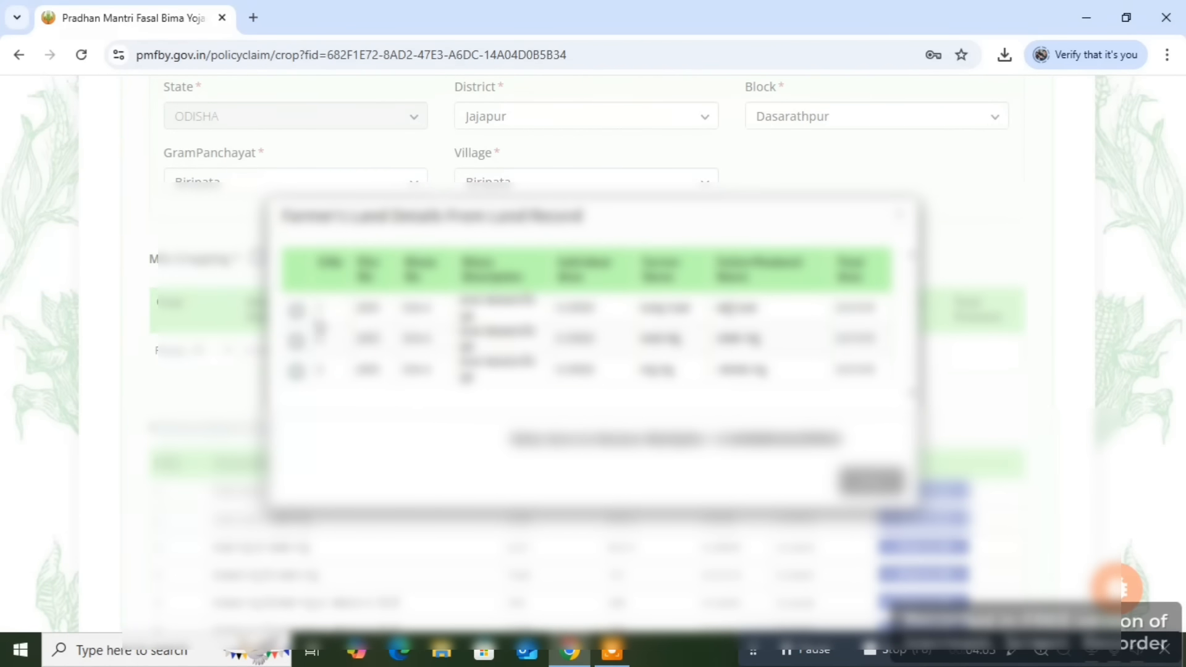
Submit the second listed owner's land record and add the first plot to the insurance list.
left_click_drag(346, 310, 596, 358)
left_click(597, 358)
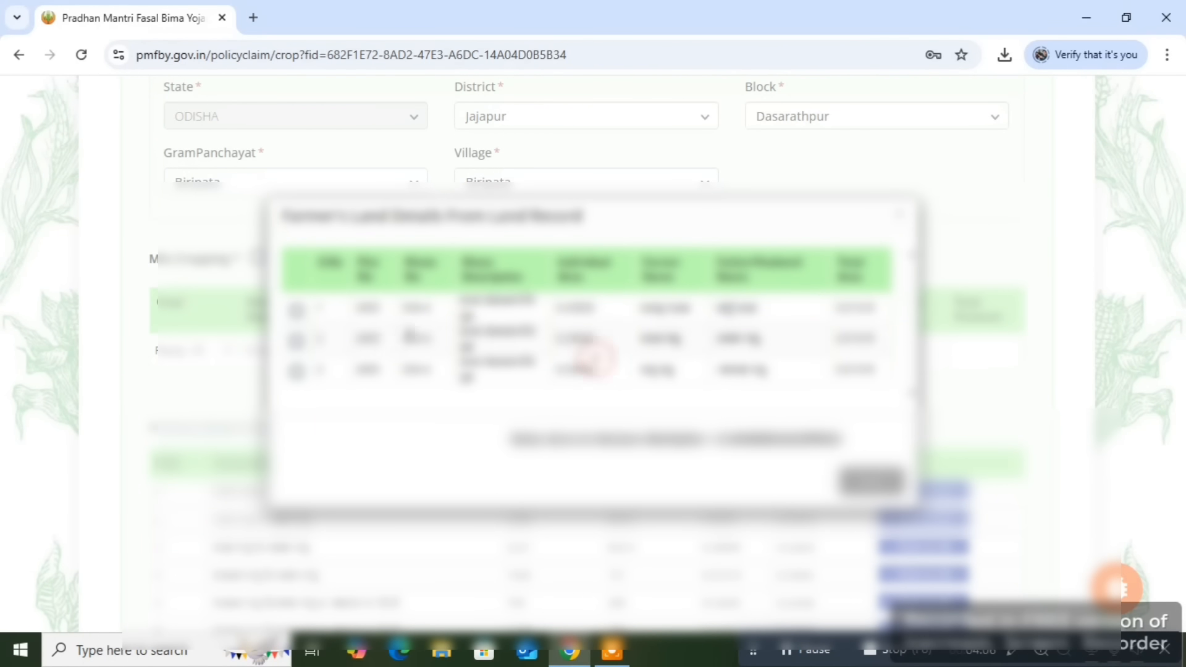
left_click(297, 340)
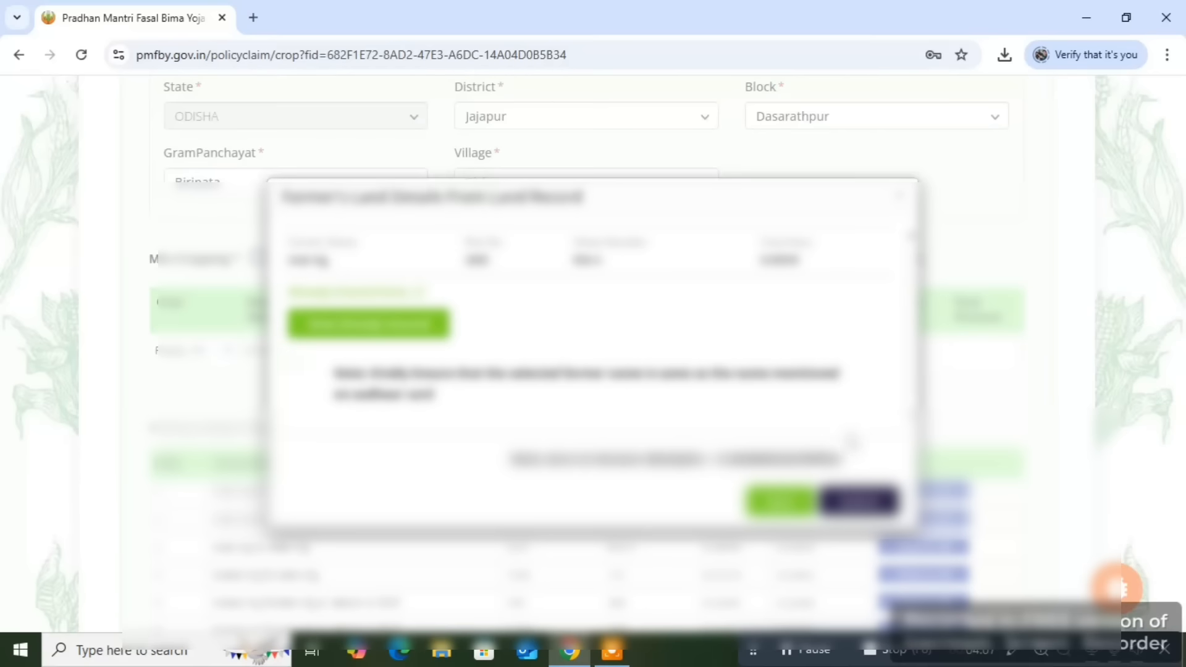
left_click(848, 505)
left_click(587, 404)
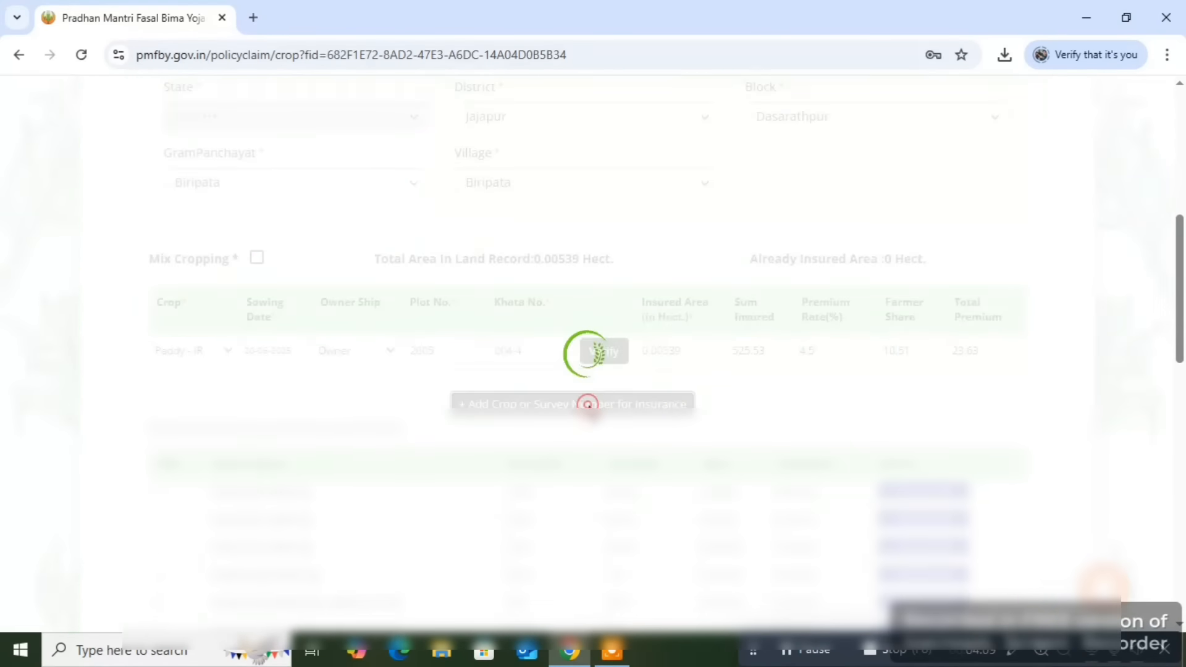
scroll(800, 420, "down", 10)
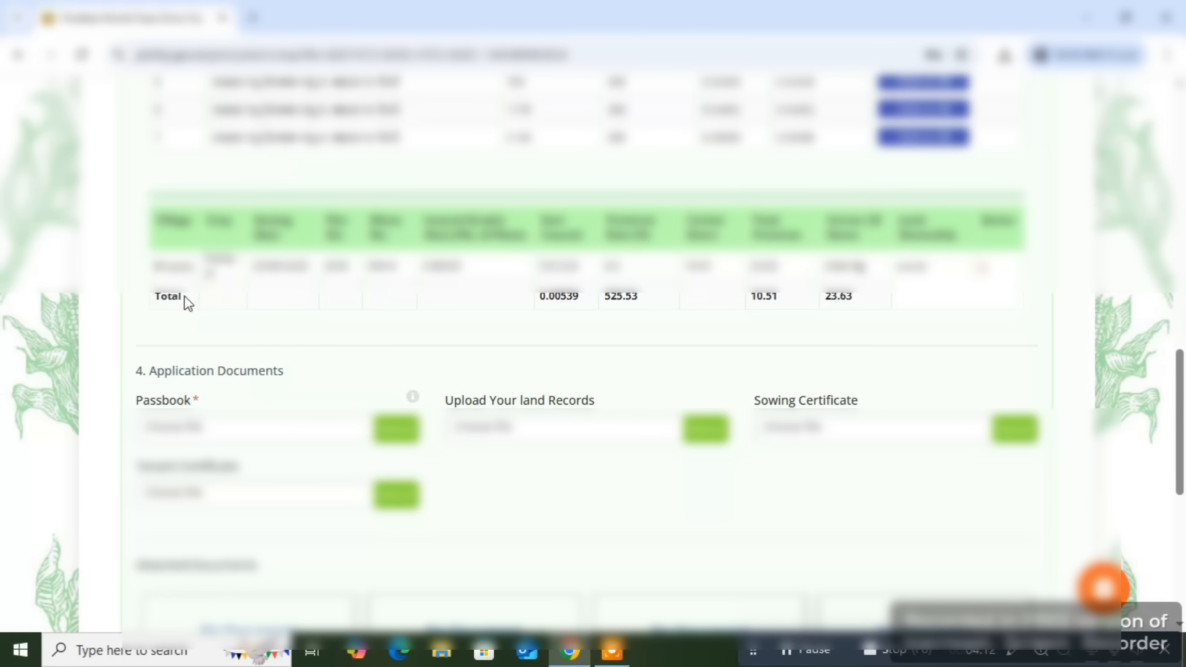
left_click_drag(158, 270, 834, 271)
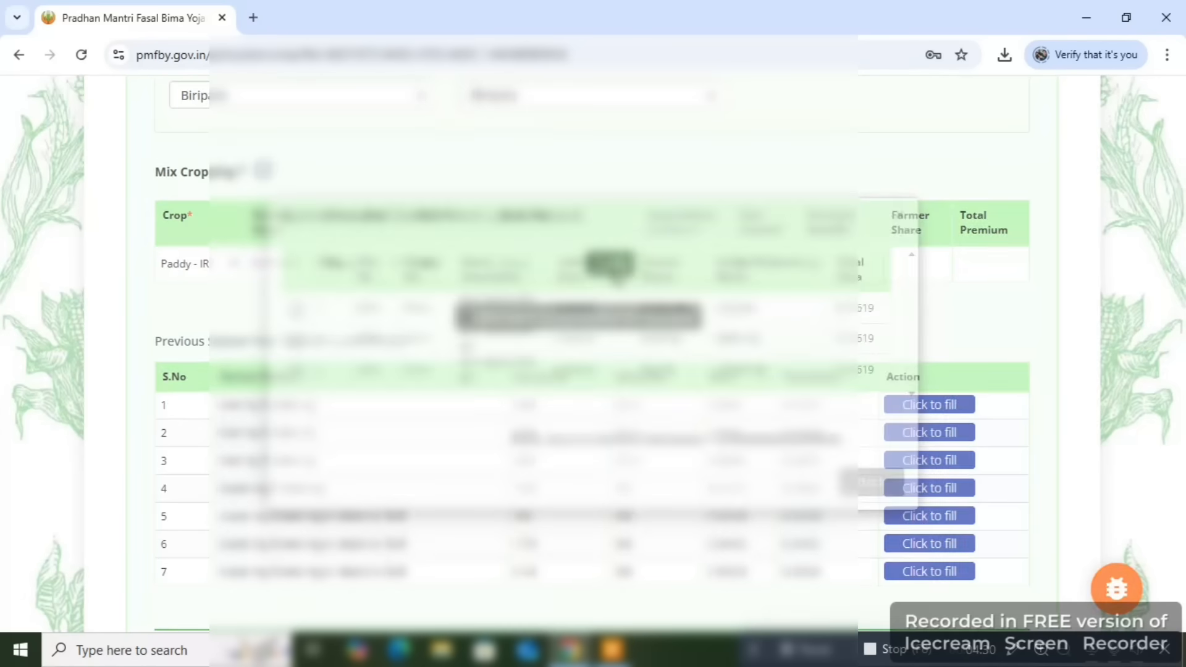
Submit the second listed owner's record for the second plot, add the plot to the insurance list and review the entries.
left_click(296, 338)
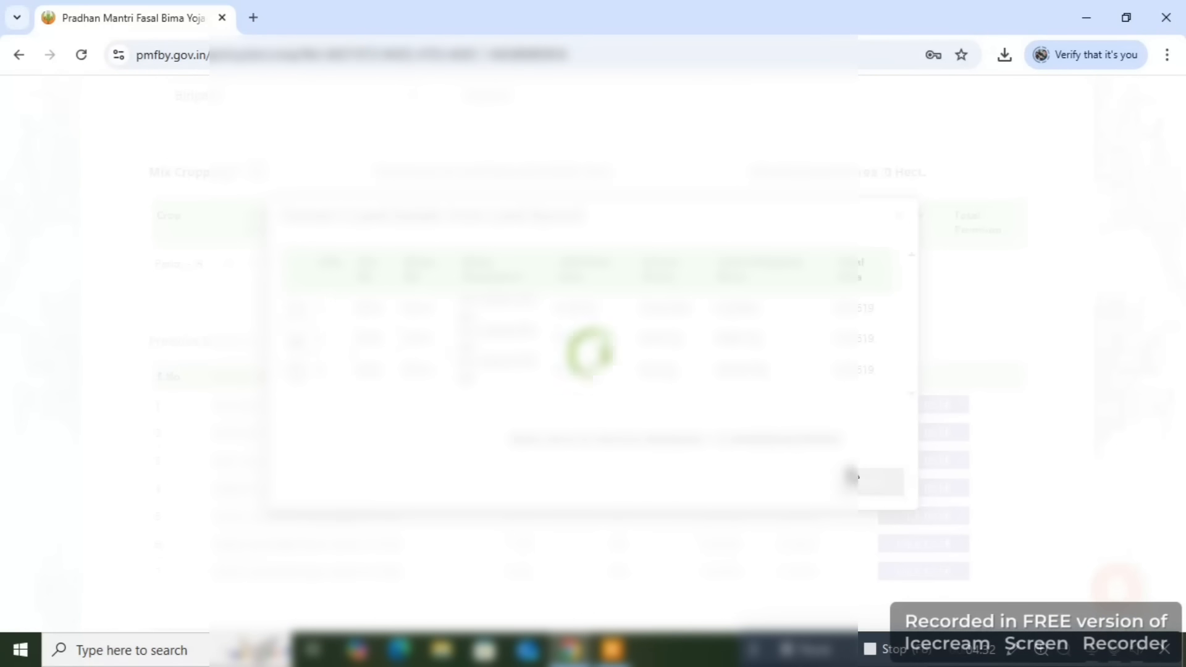
left_click(841, 504)
left_click(609, 327)
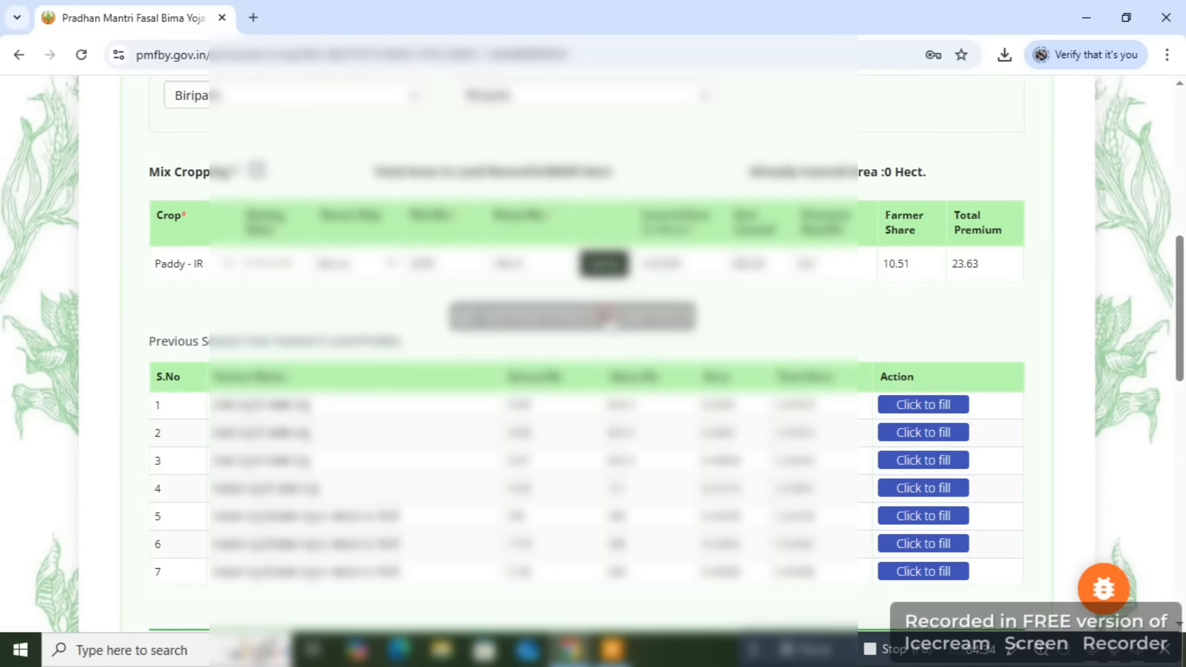
scroll(592, 443, "down", 1)
scroll(592, 442, "down", 5)
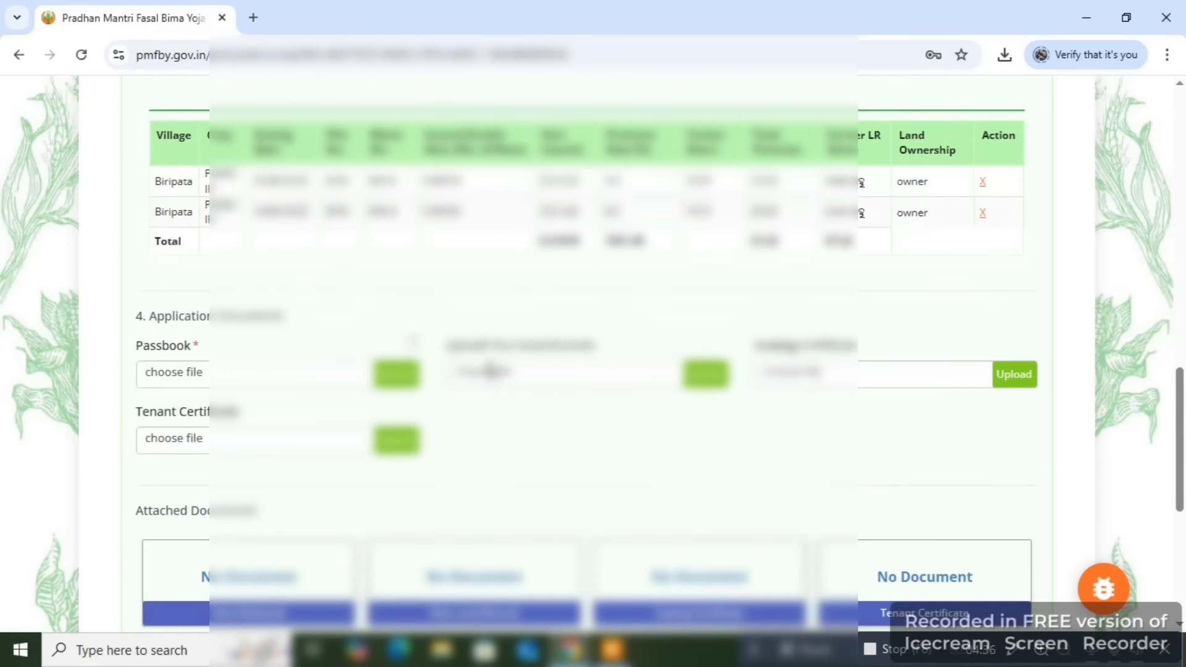
left_click_drag(155, 178, 710, 244)
left_click(642, 250)
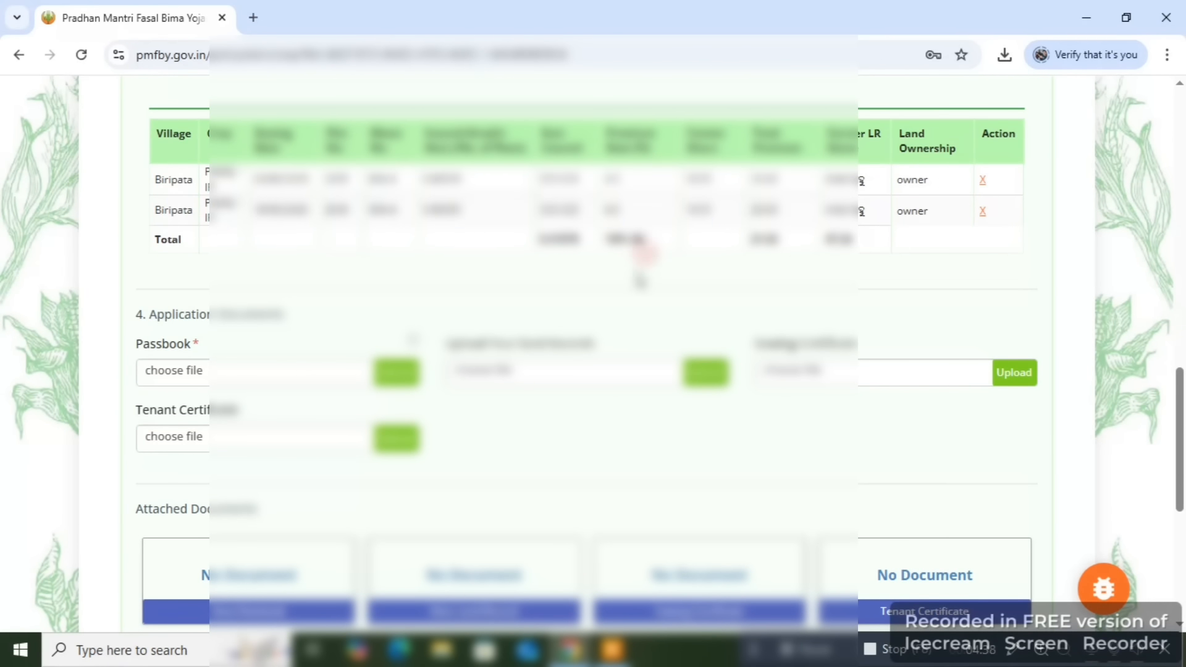
Start a third crop entry with Paddy - IR and a sowing date in June 2025.
scroll(640, 253, "up", 7)
left_click(182, 185)
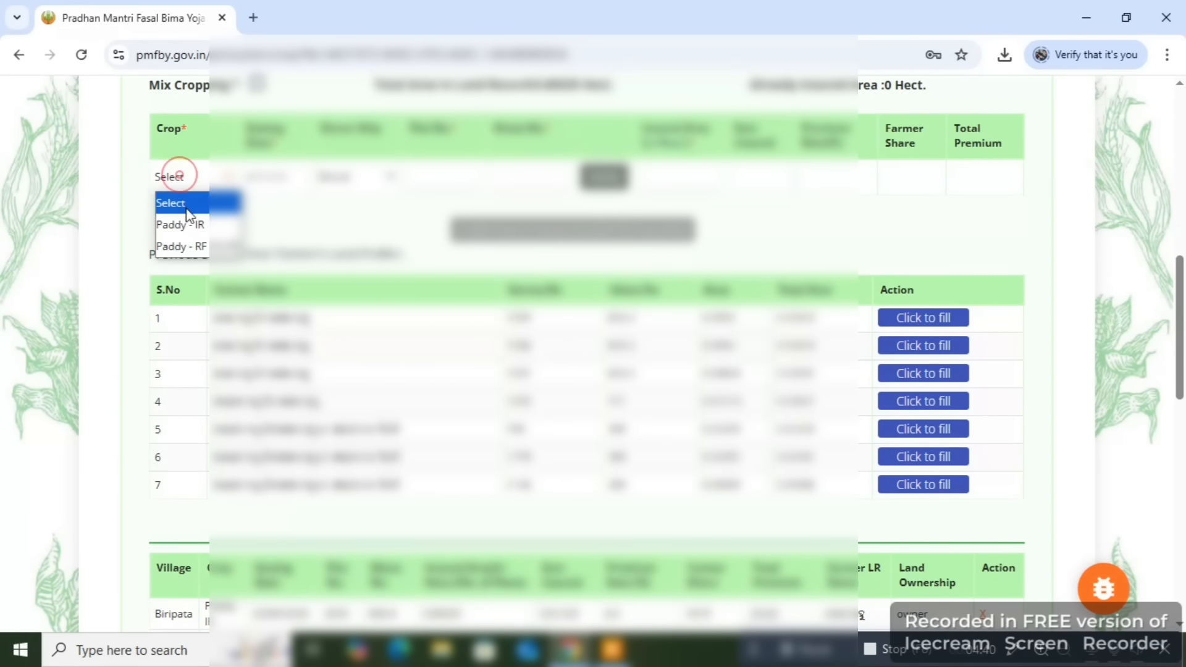
left_click(185, 220)
left_click(172, 200)
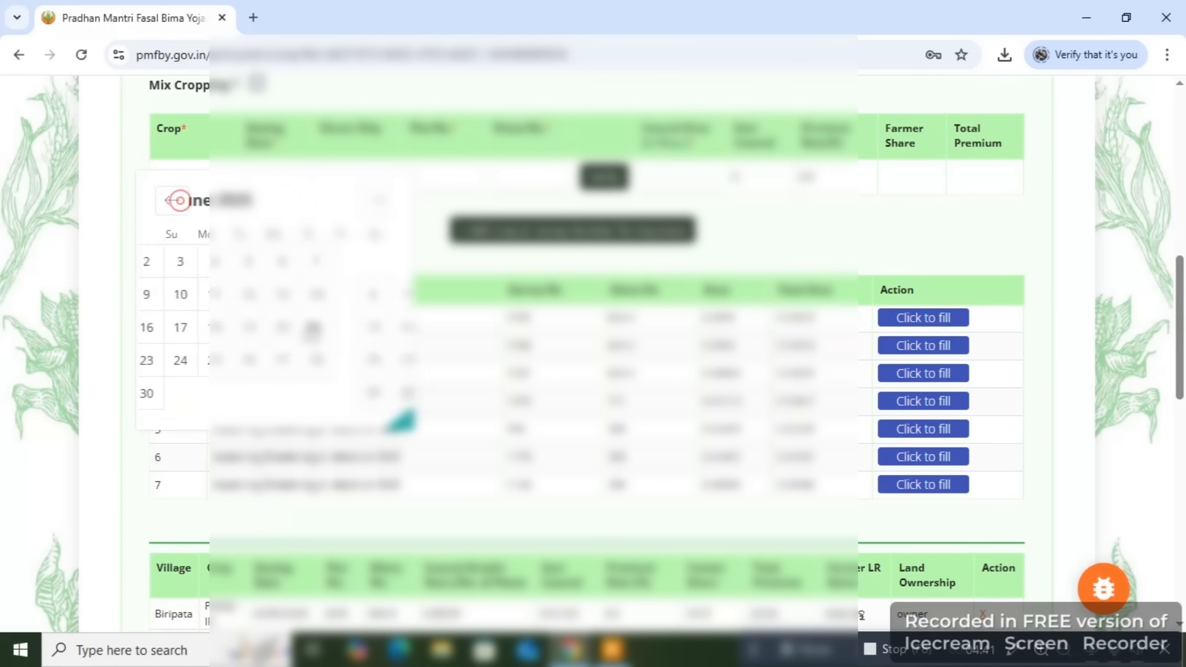
left_click(269, 324)
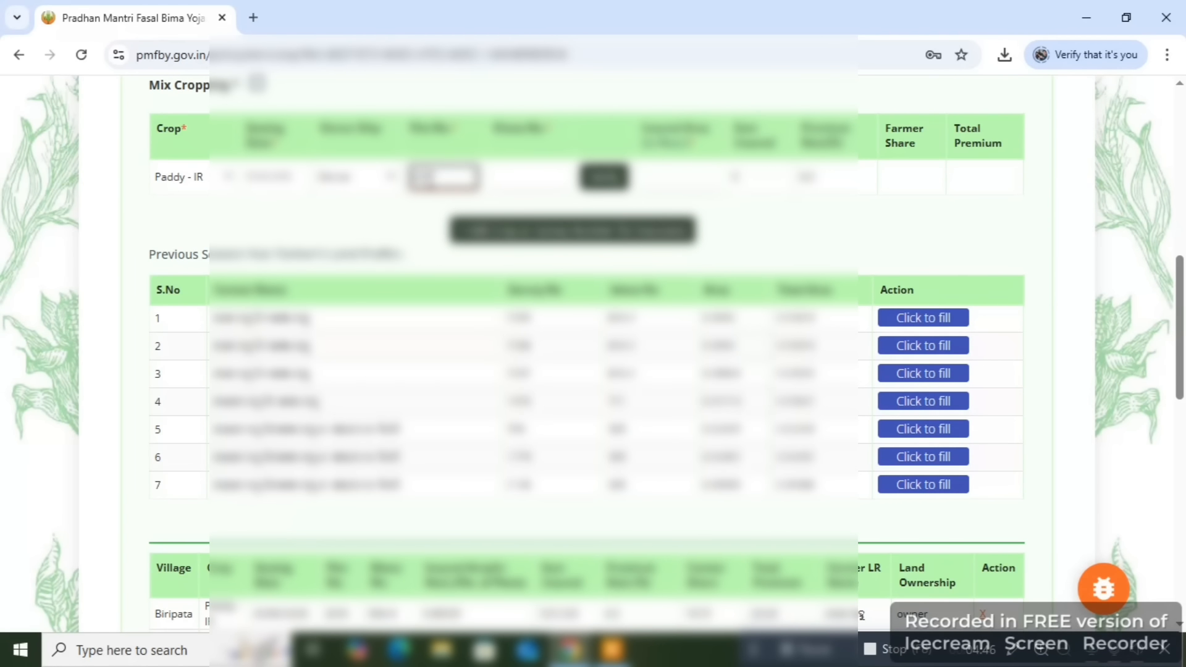
Verify the third plot by its plot and khata numbers and add it using the second listed owner's land record.
left_click(537, 169)
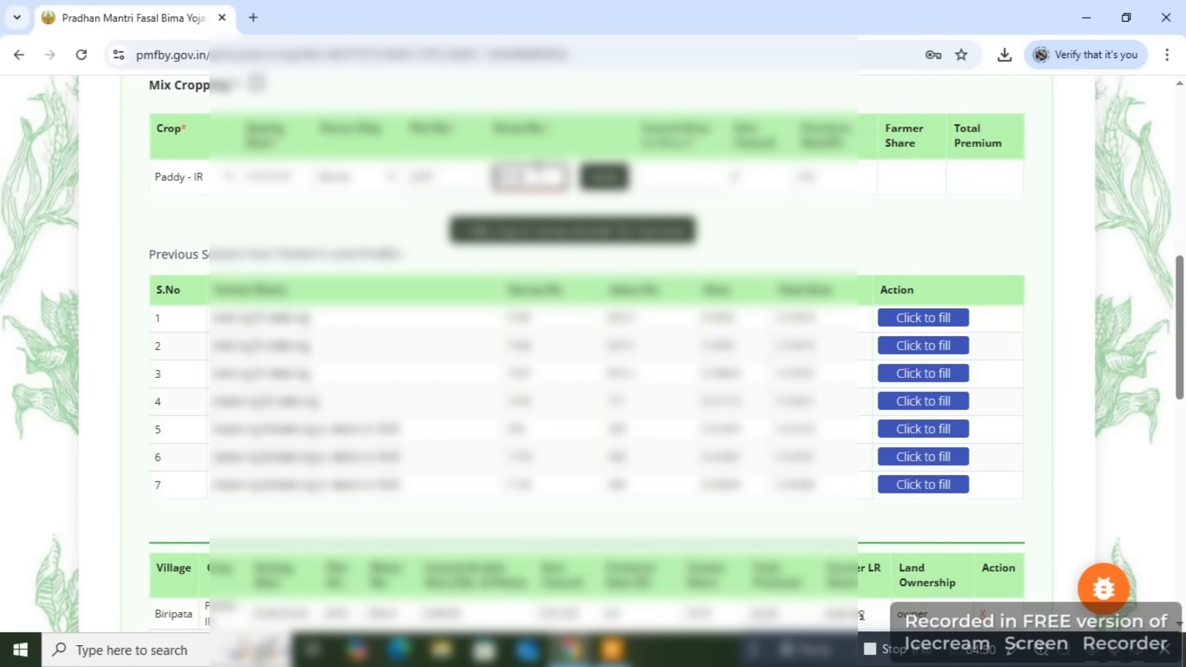
left_click(604, 179)
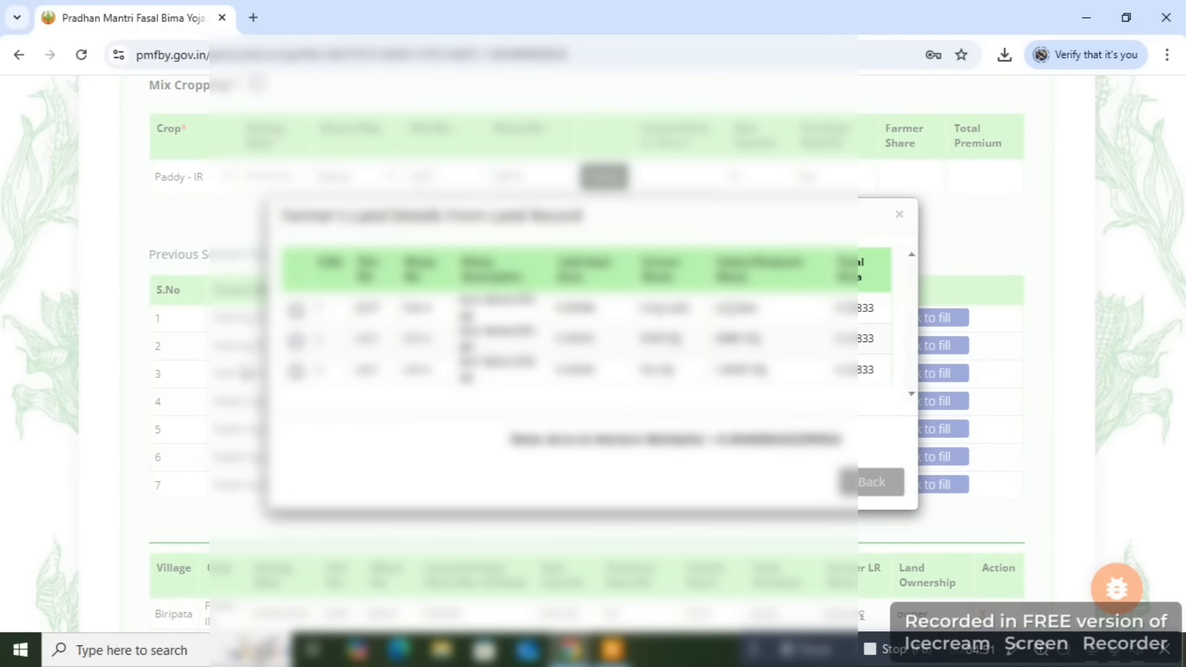
left_click(297, 340)
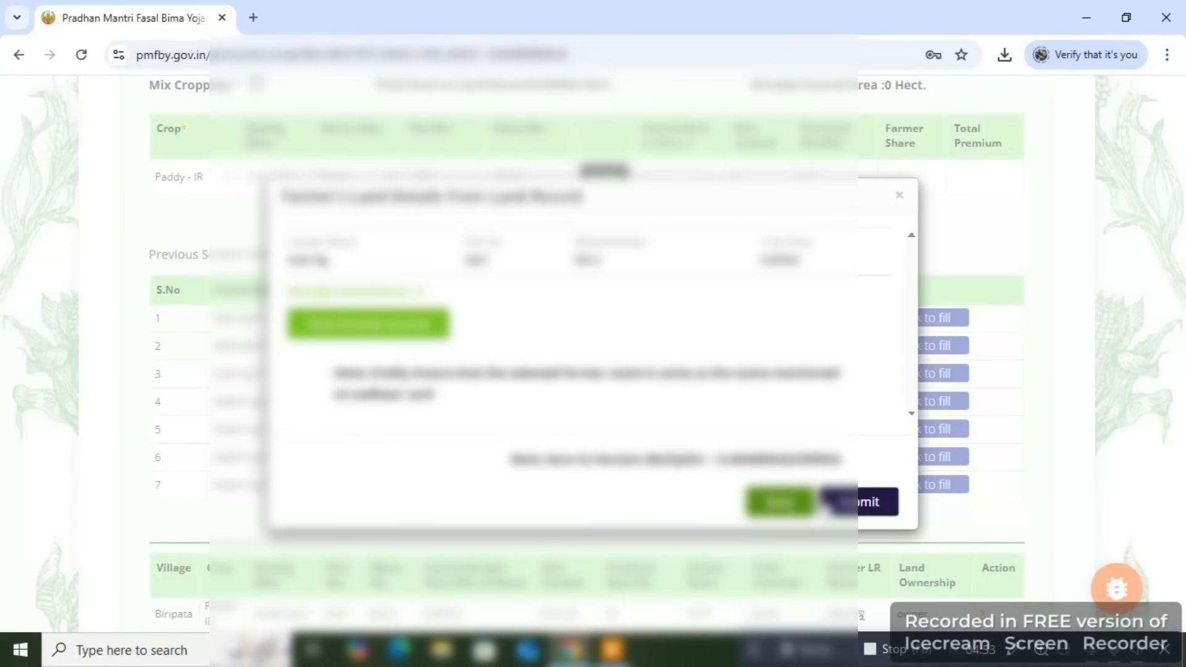
left_click(858, 500)
scroll(617, 346, "down", 8)
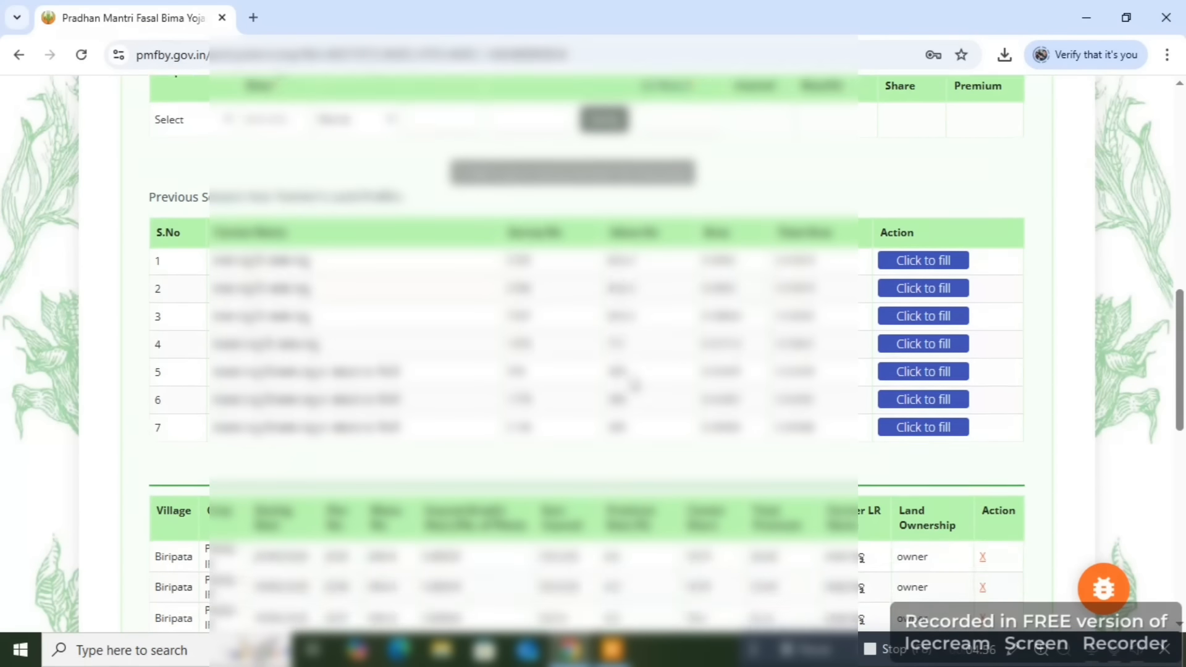
Start a fourth Paddy - IR crop entry with its sowing date, plot number and khata number.
scroll(634, 384, "up", 10)
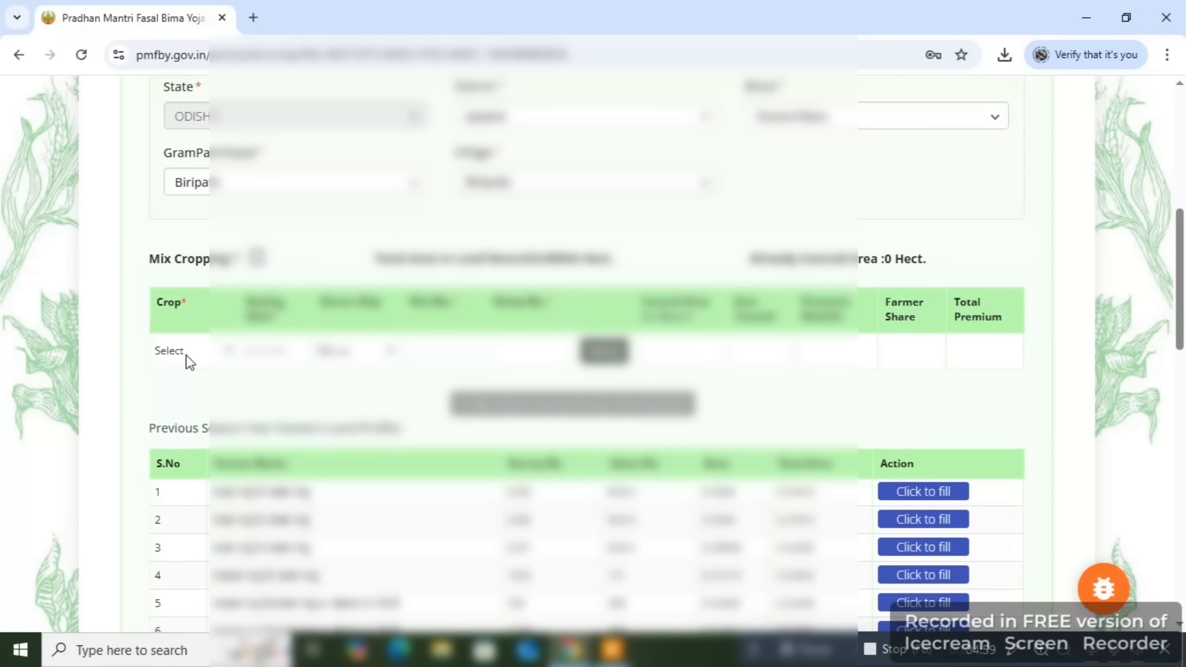
left_click(185, 350)
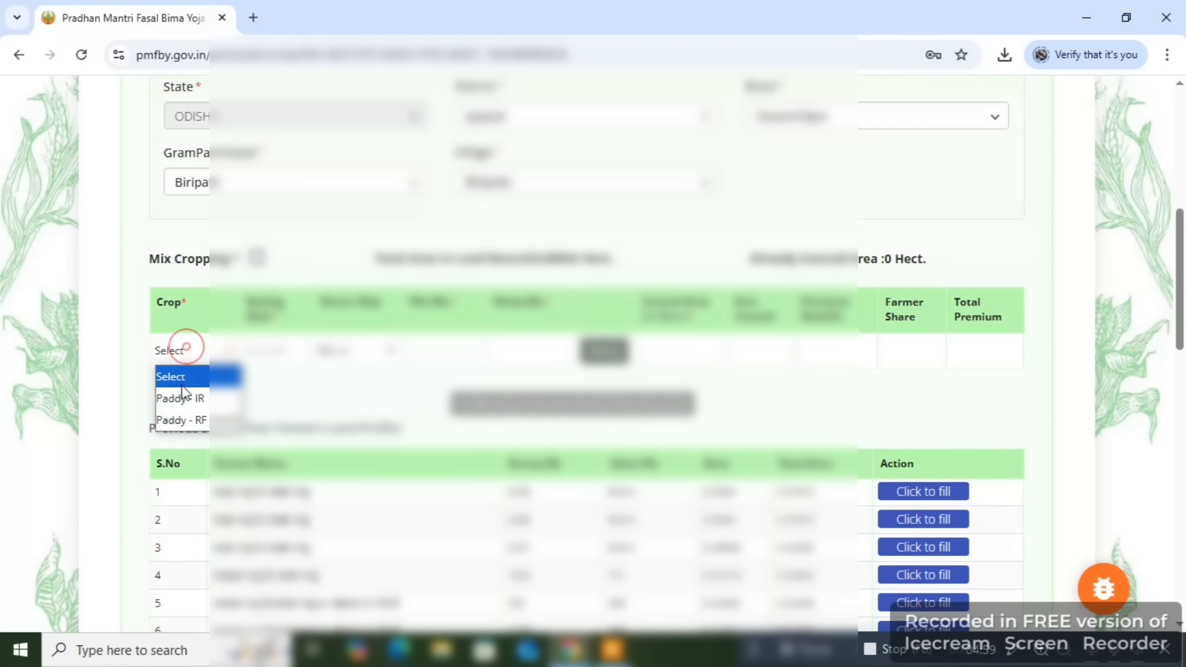
left_click(184, 397)
left_click(428, 351)
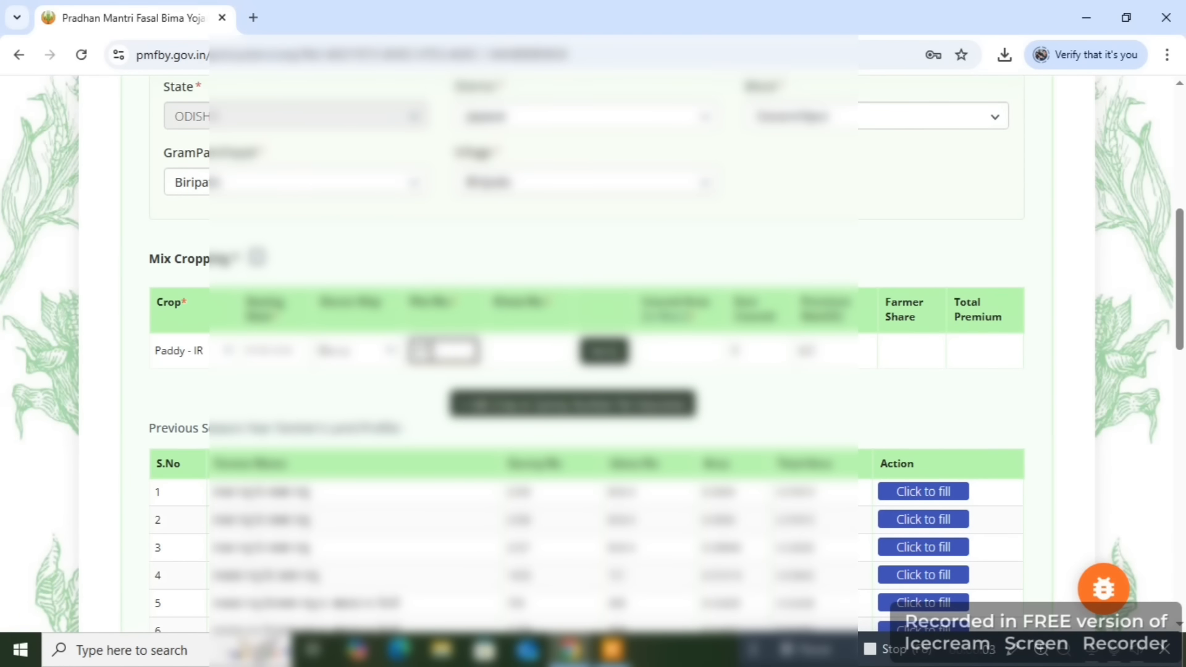
key("Tab")
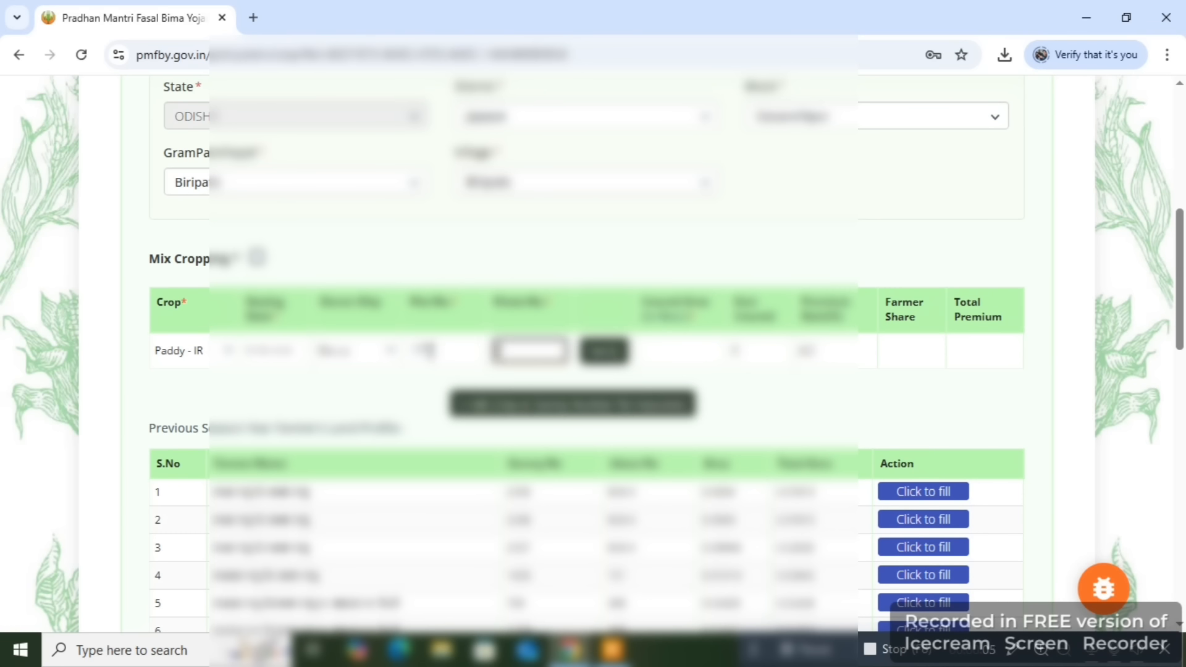
Verify the fourth plot against the land records and submit its only listed owner record.
left_click(605, 352)
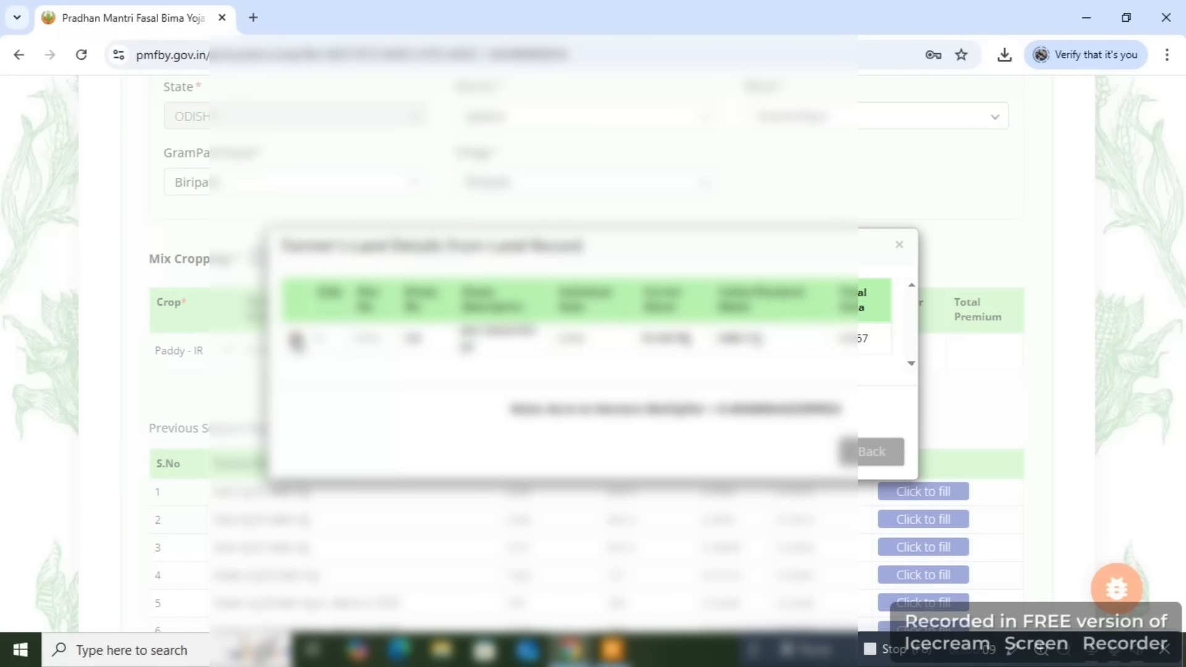
left_click(297, 339)
left_click(853, 509)
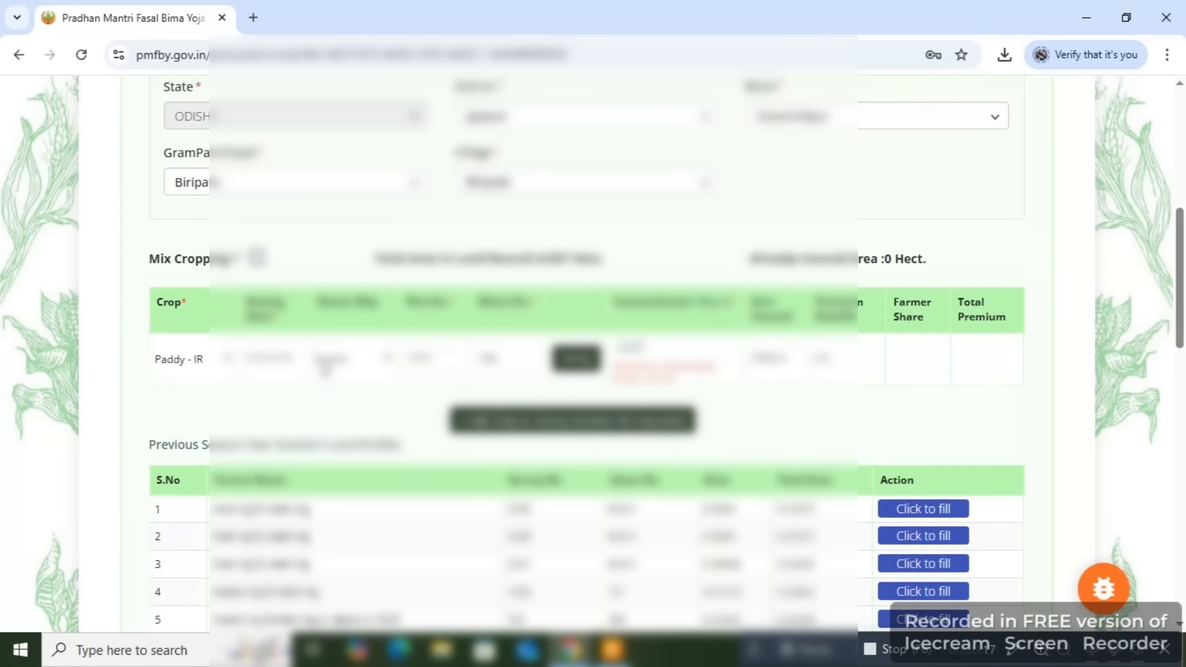
Set the ownership of the current Paddy - IR crop entry to owner.
left_click(360, 358)
left_click(339, 420)
left_click(335, 351)
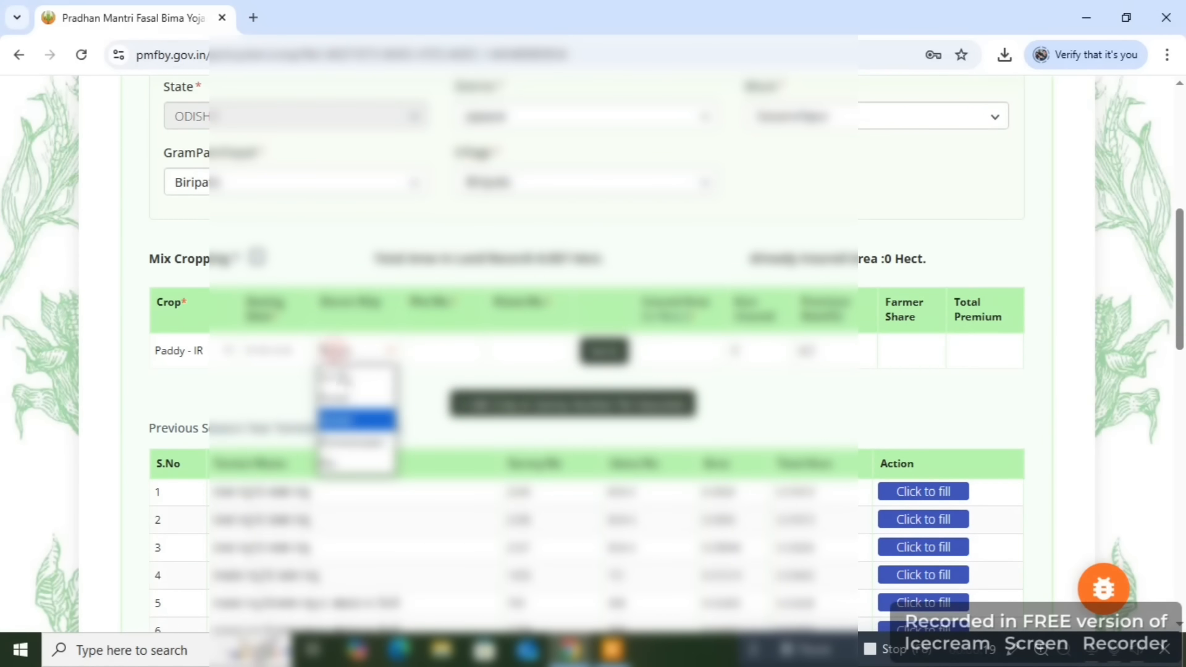
left_click(336, 399)
Fill in the entry's plot and khata numbers and add the verified plot to the insured crop list.
left_click(443, 351)
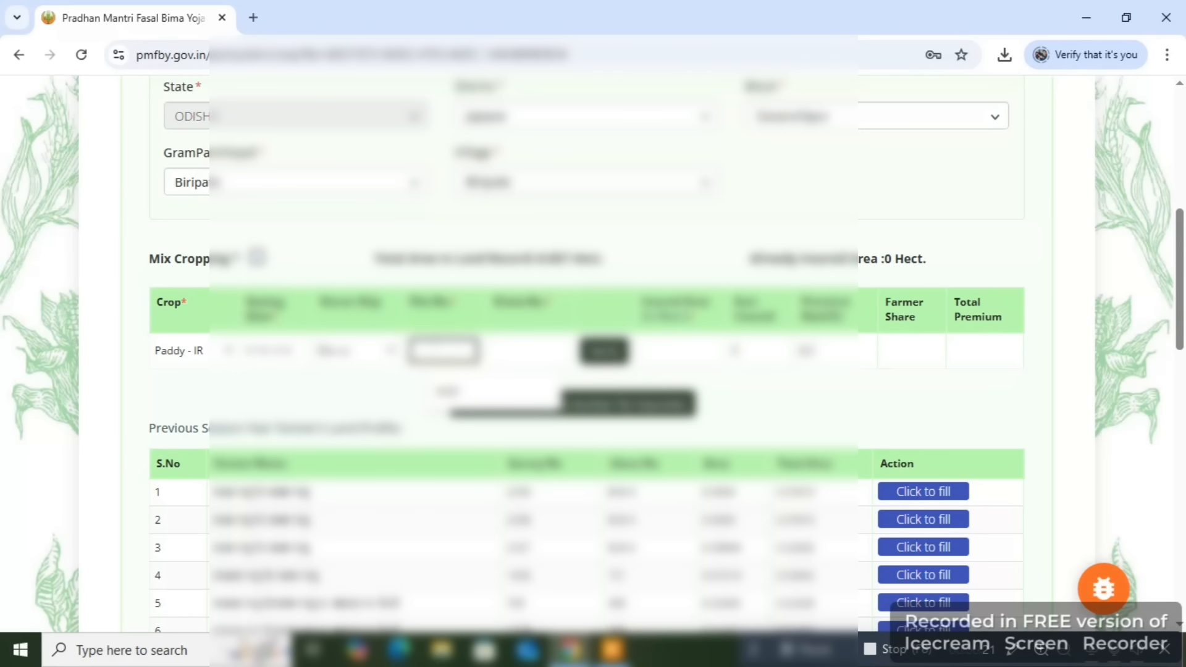
type("1705")
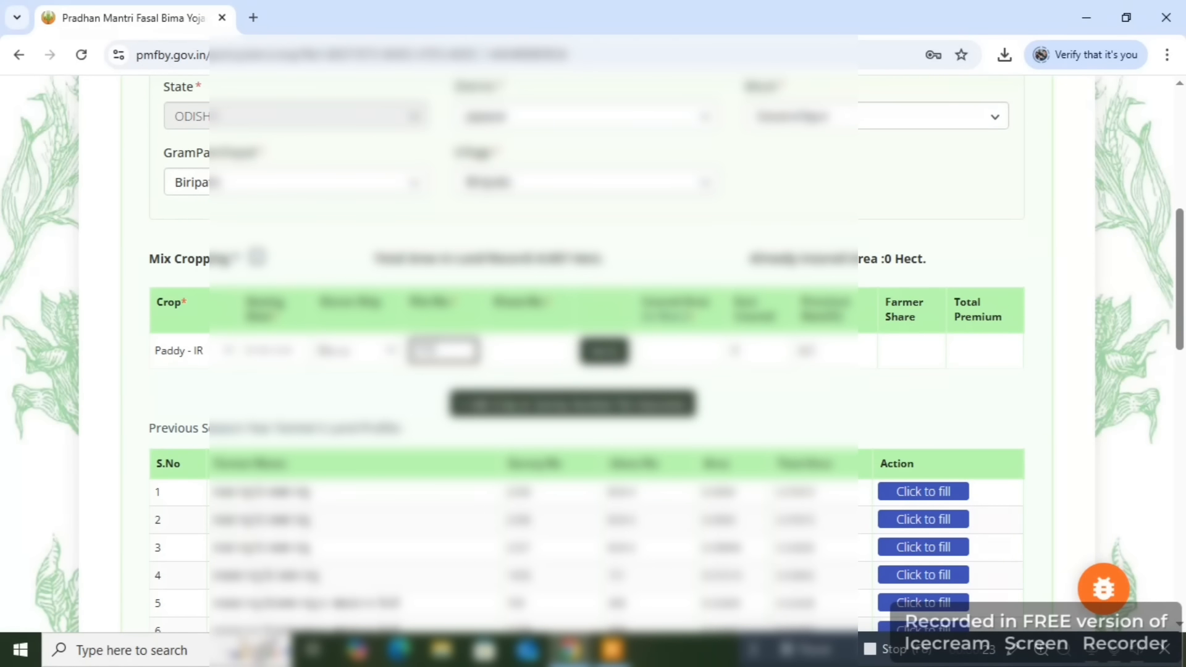
key("Tab")
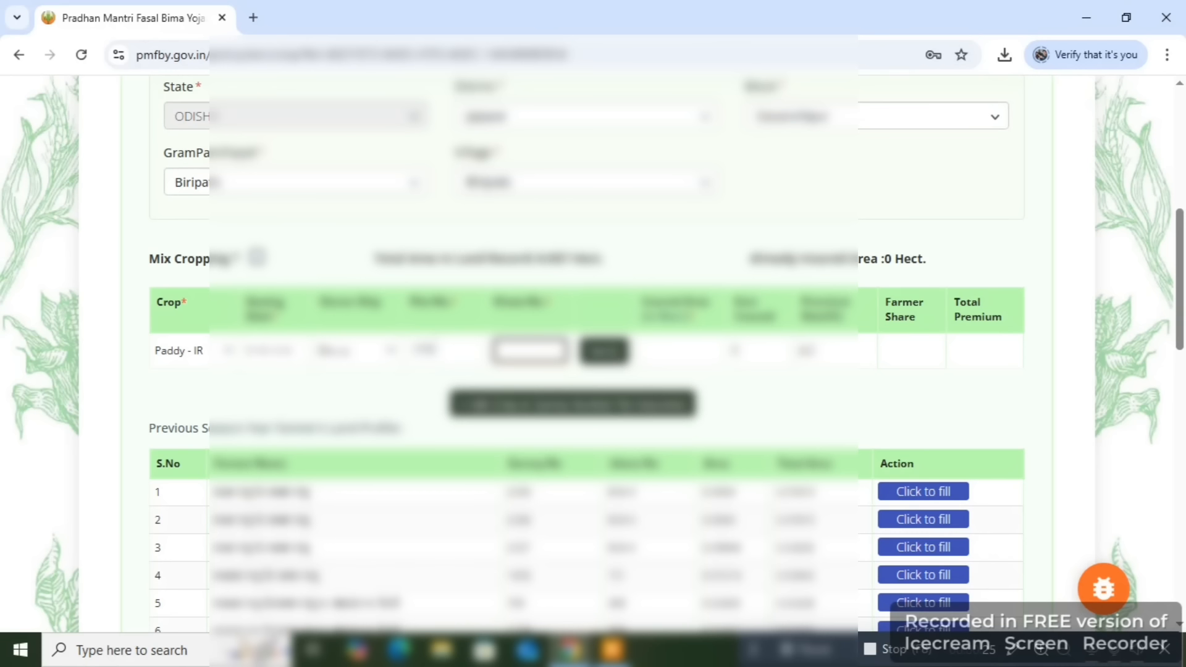
type("360")
left_click(806, 649)
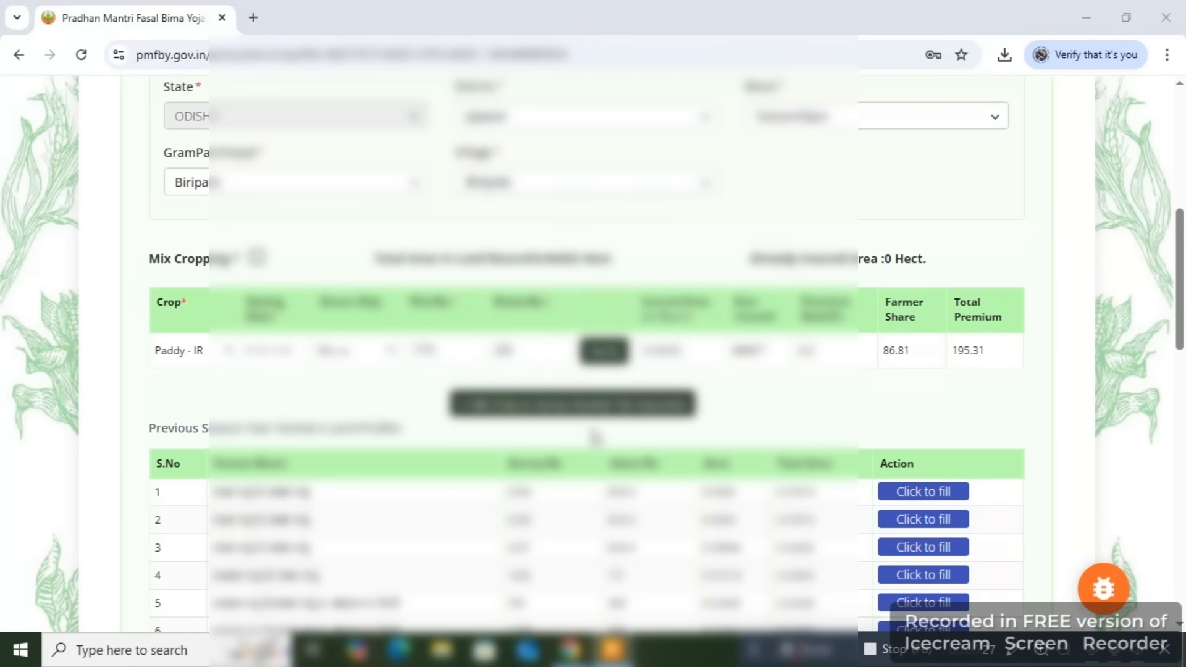
left_click(572, 409)
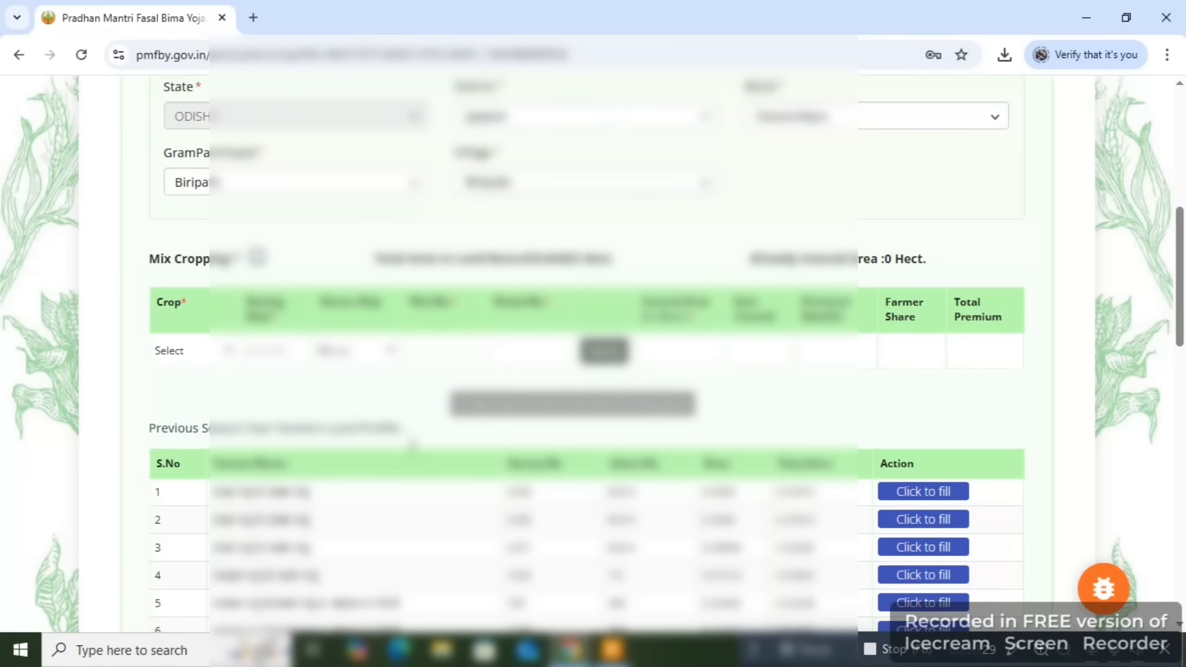
Start another crop entry with Paddy - IR and its sowing date, ready for the plot number.
scroll(577, 442, "down", 4)
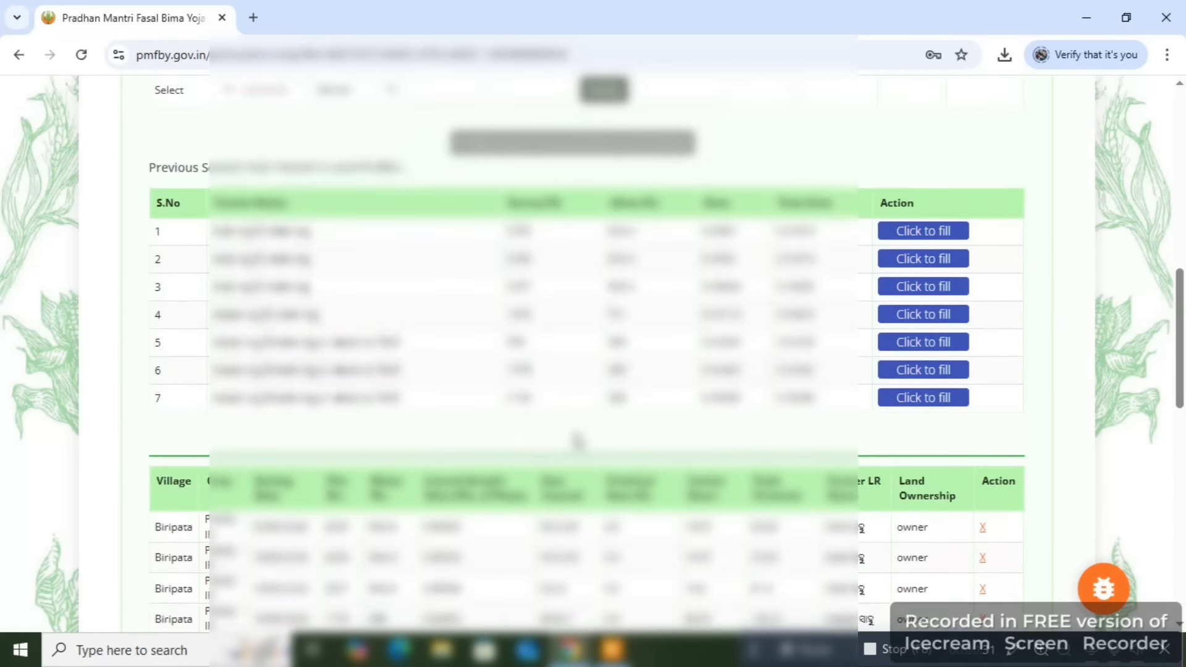
scroll(577, 441, "up", 5)
left_click(204, 439)
left_click(193, 479)
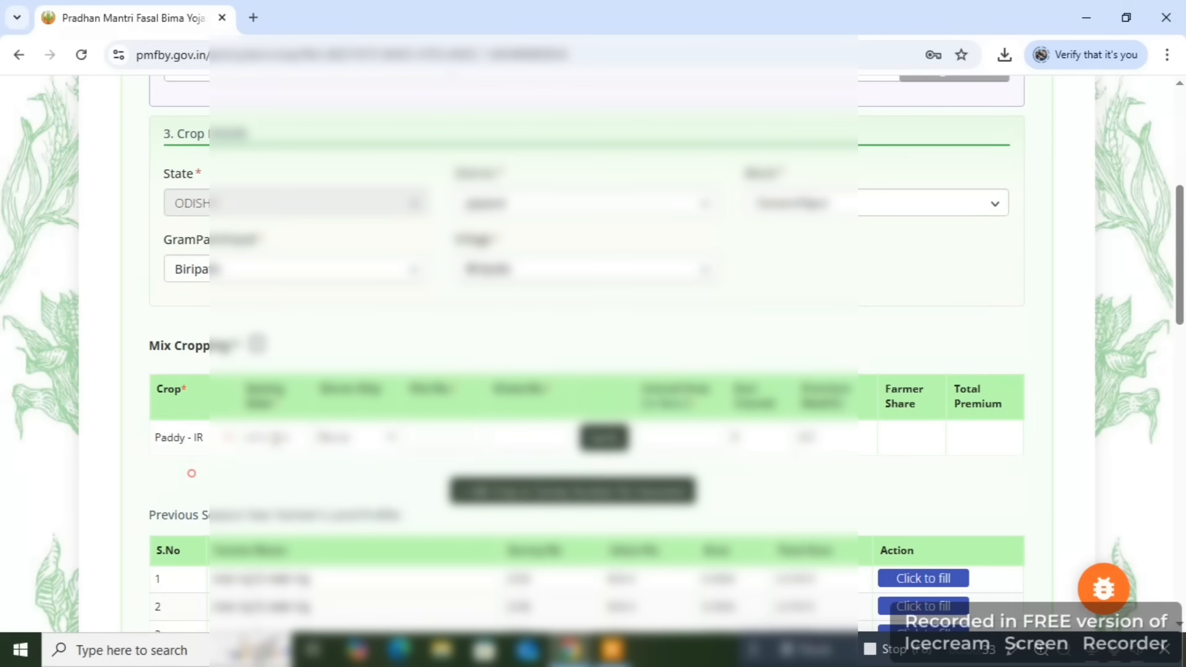
left_click(272, 437)
left_click(177, 460)
left_click(311, 586)
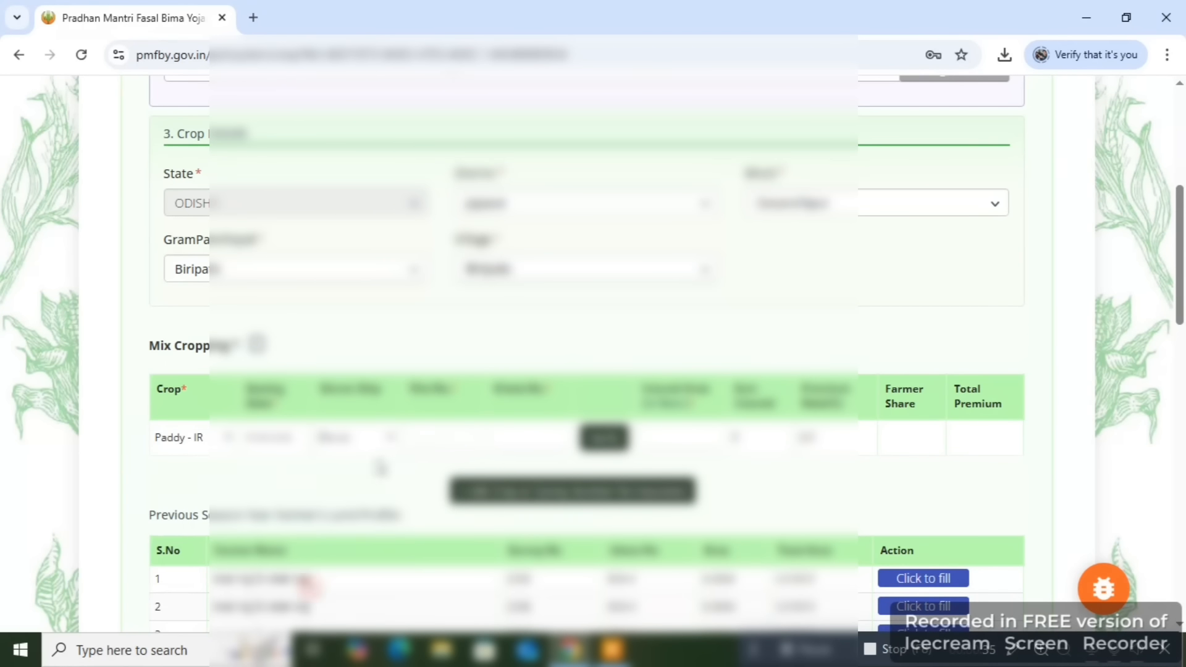
left_click(440, 436)
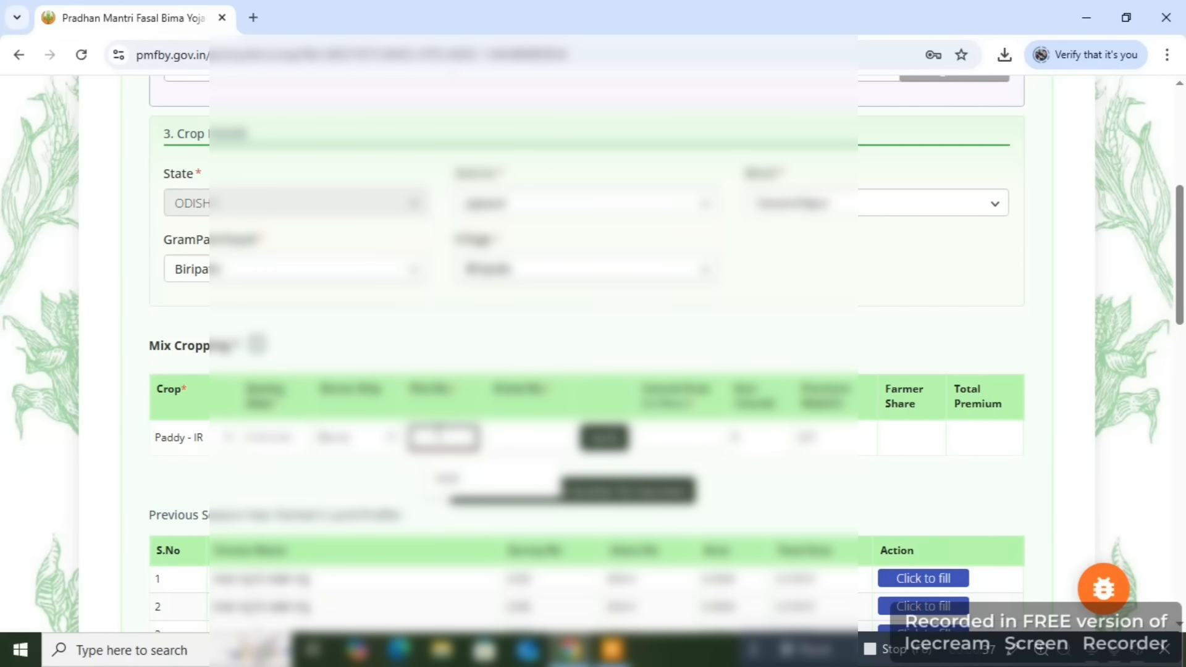
Upload the BAPA BANK file as the passbook in the application documents section.
scroll(140, 299, "down", 10)
left_click_drag(140, 297, 310, 305)
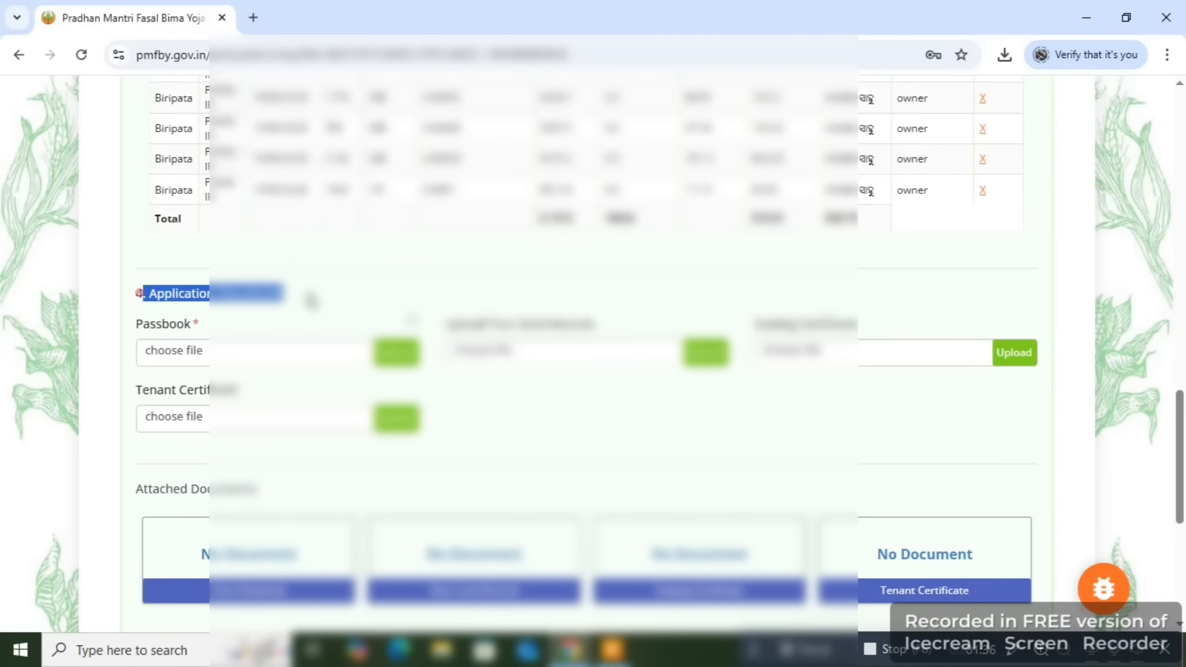
scroll(317, 304, "down", 1)
left_click(255, 268)
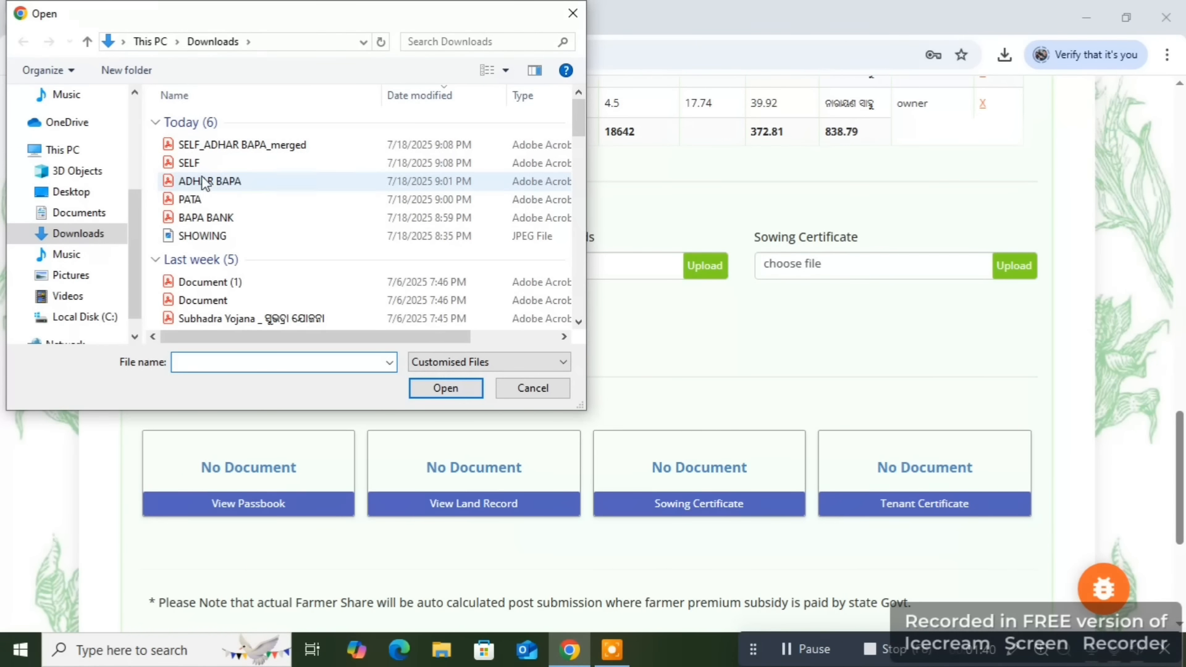
double_click(196, 217)
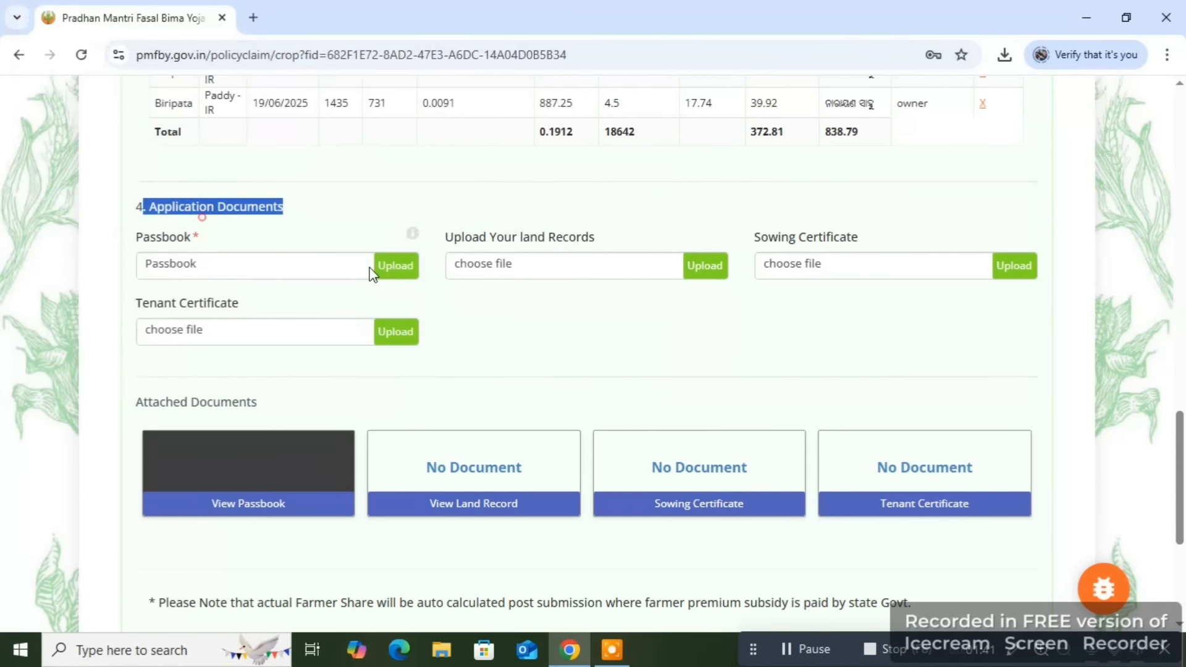
left_click(403, 275)
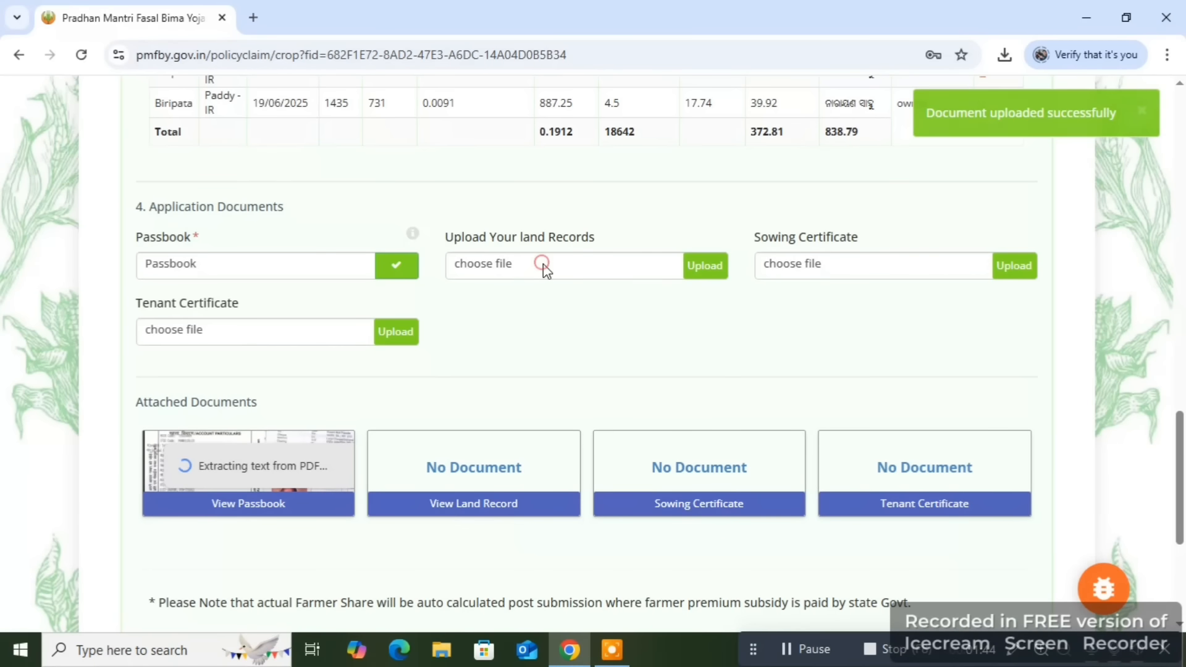
Upload the PATA file as the land records document.
left_click(543, 266)
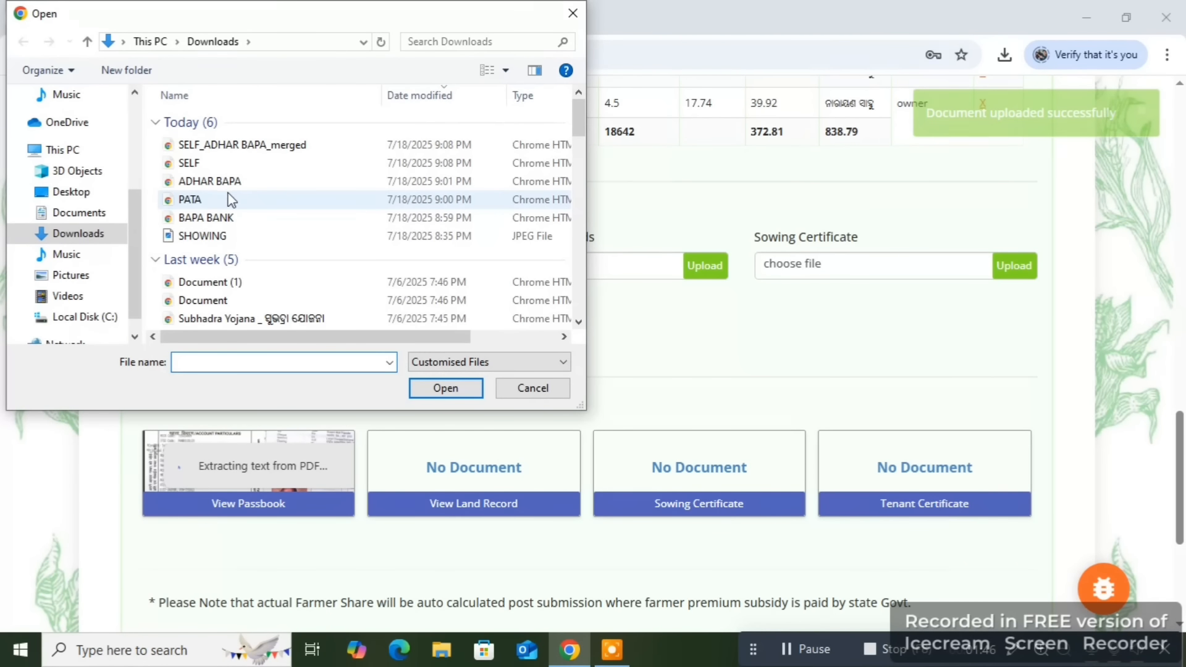
double_click(229, 199)
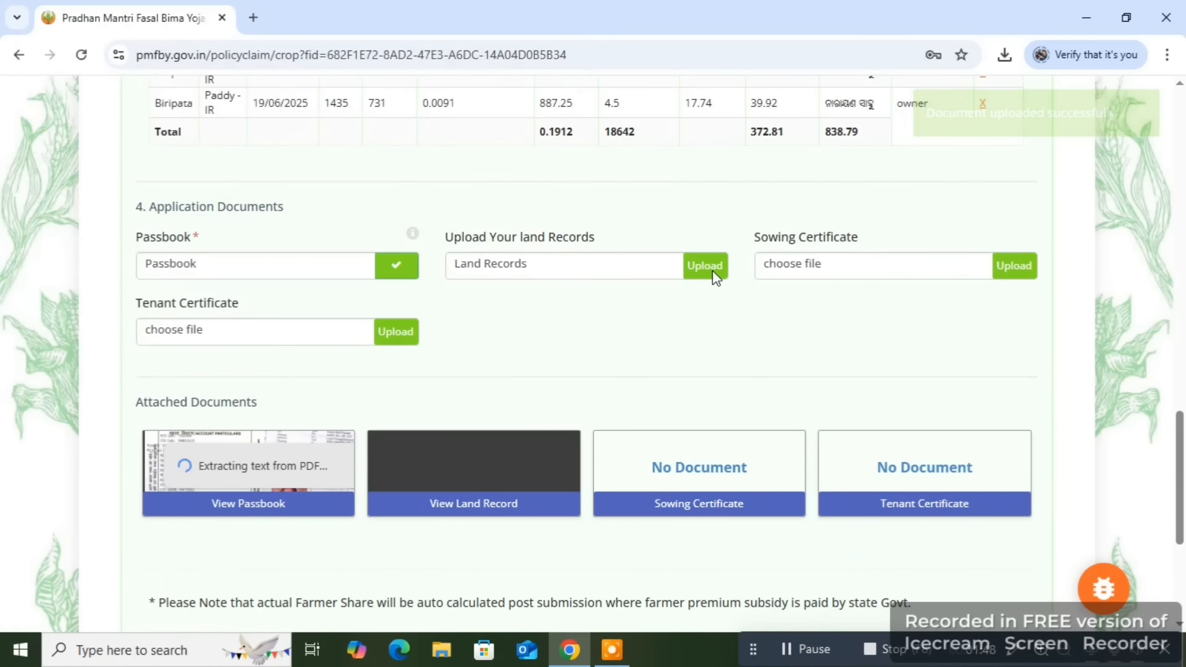
left_click(713, 273)
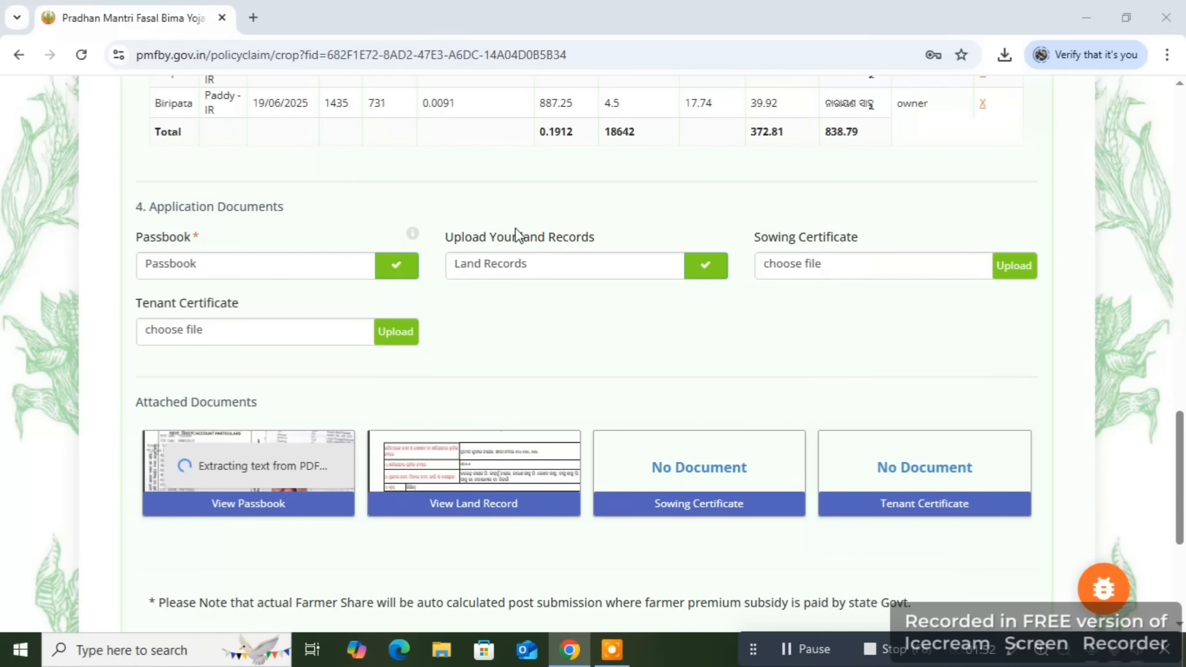
Upload the SELF_ADHAR BAPA_merged file as the sowing certificate.
left_click(207, 147)
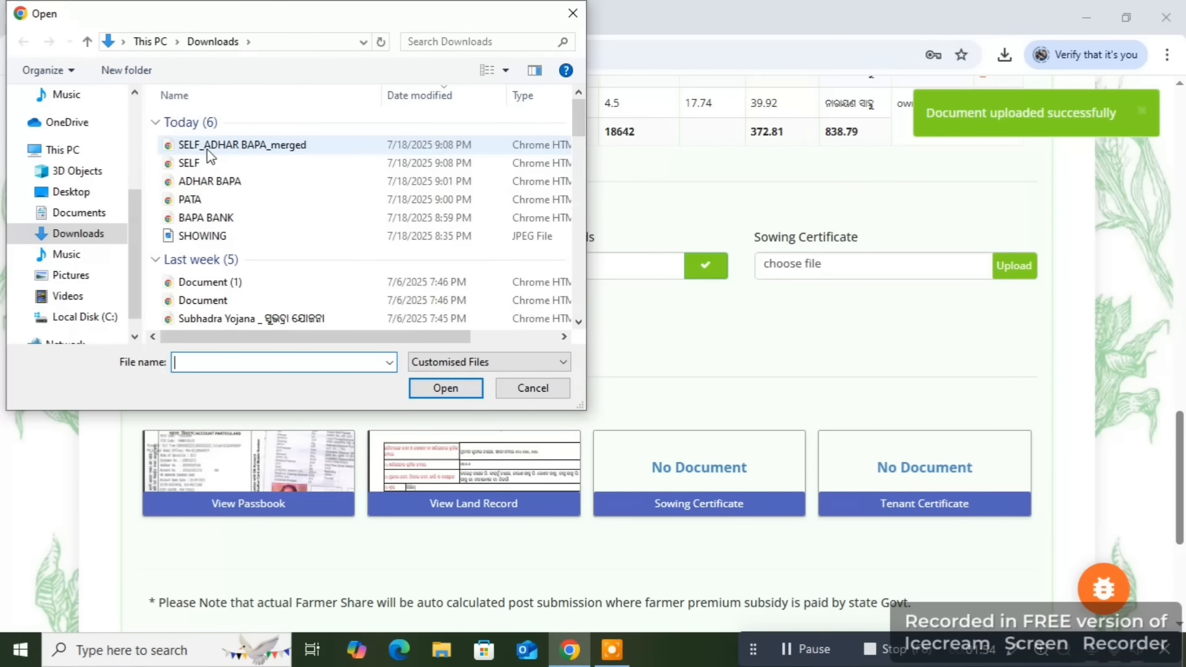
double_click(207, 152)
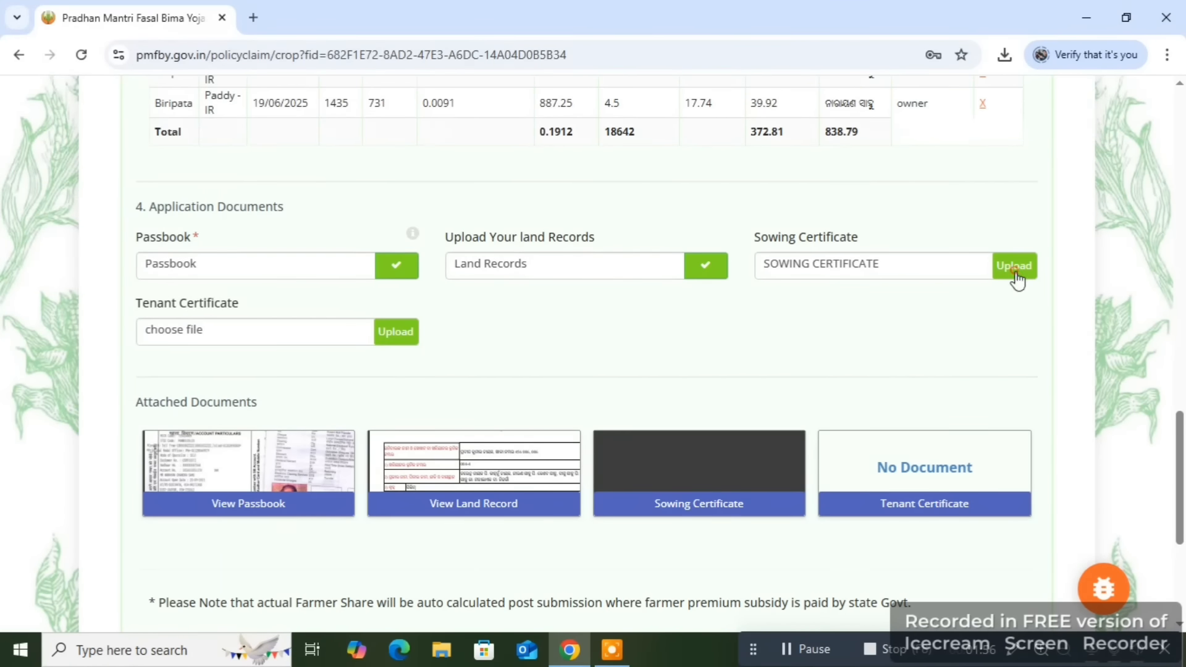
left_click(1015, 270)
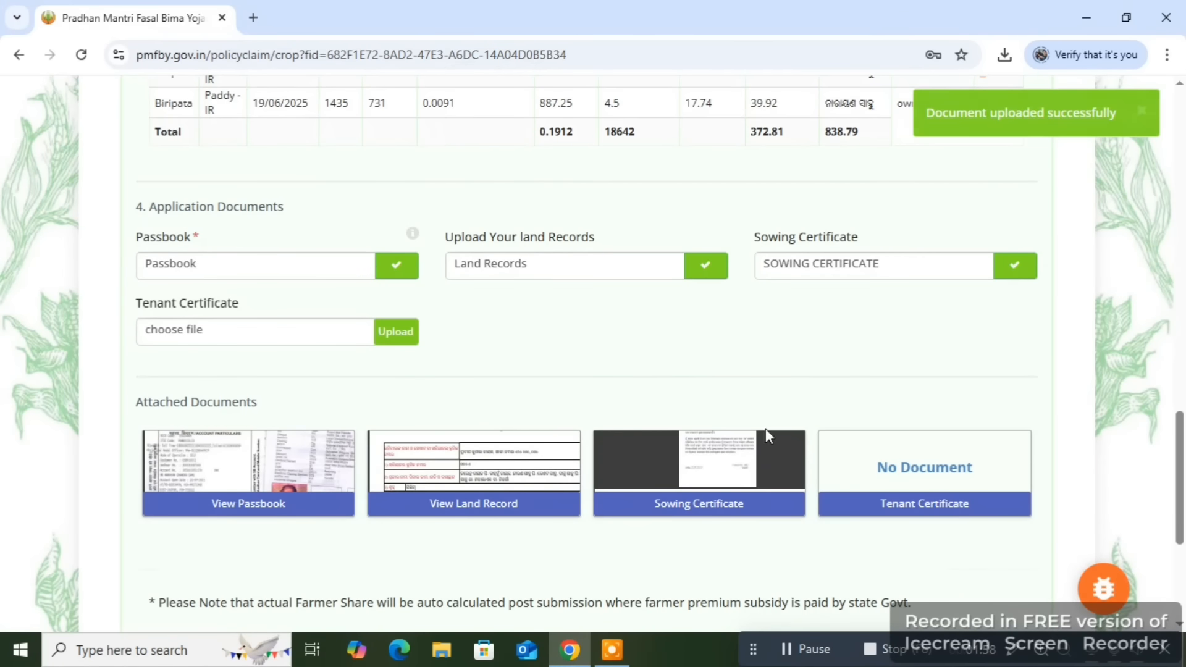
Examine the attached passbook, land record and sowing certificate one after another, closing each document after viewing.
scroll(844, 390, "down", 3)
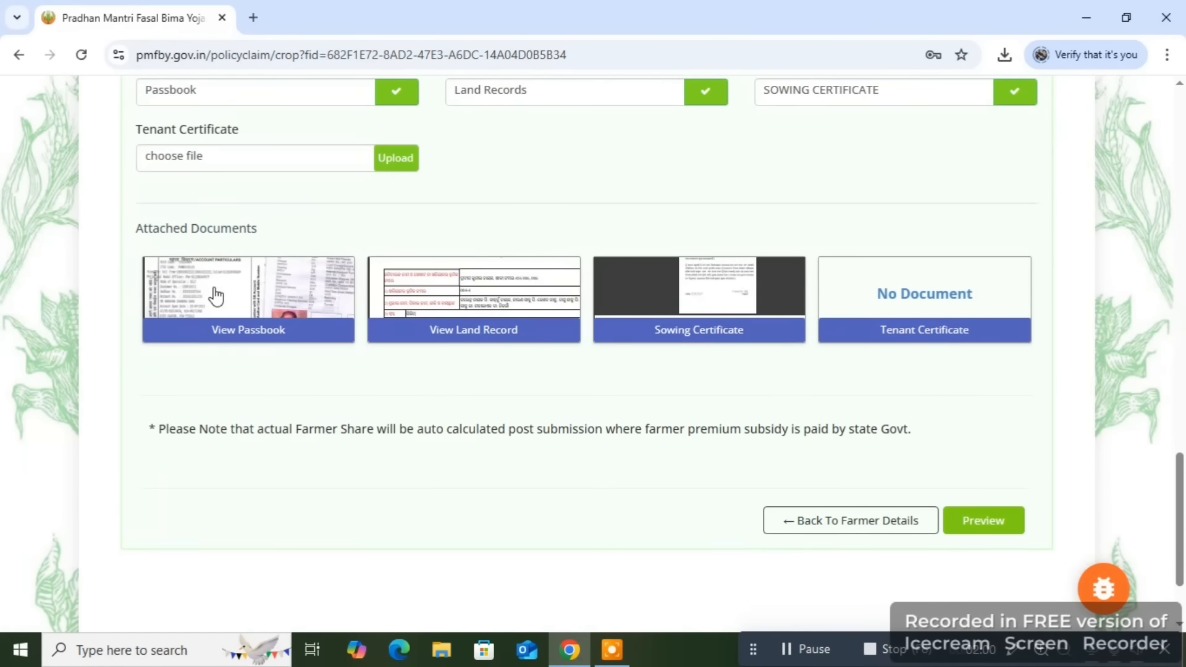
left_click(210, 287)
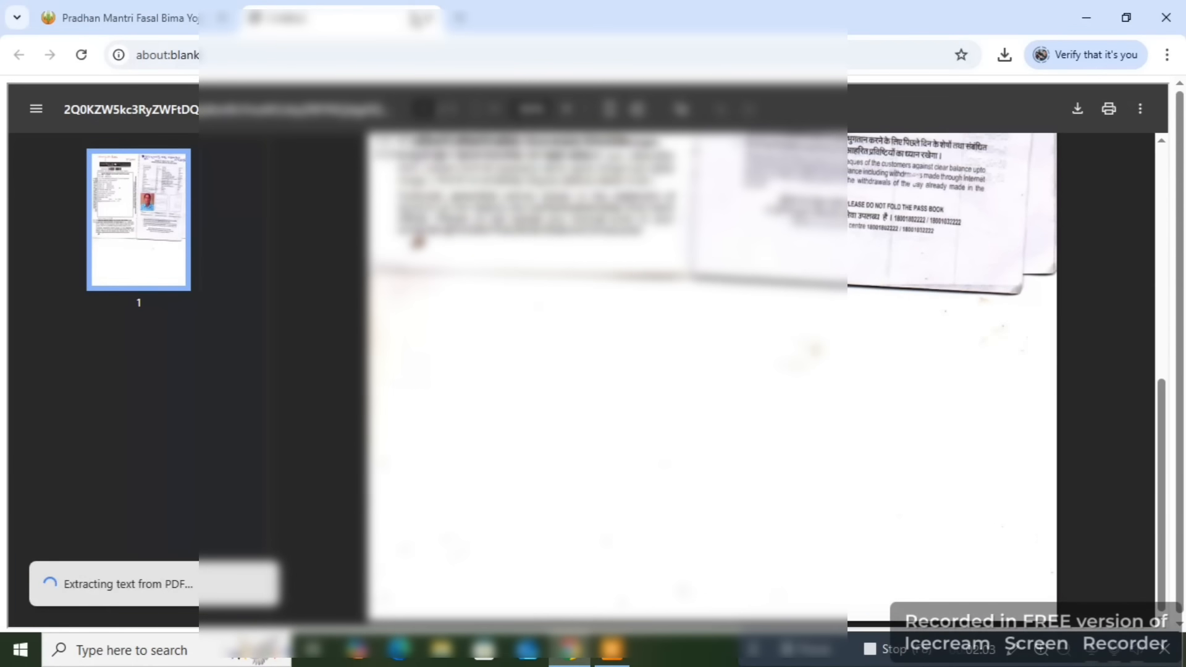
left_click(429, 19)
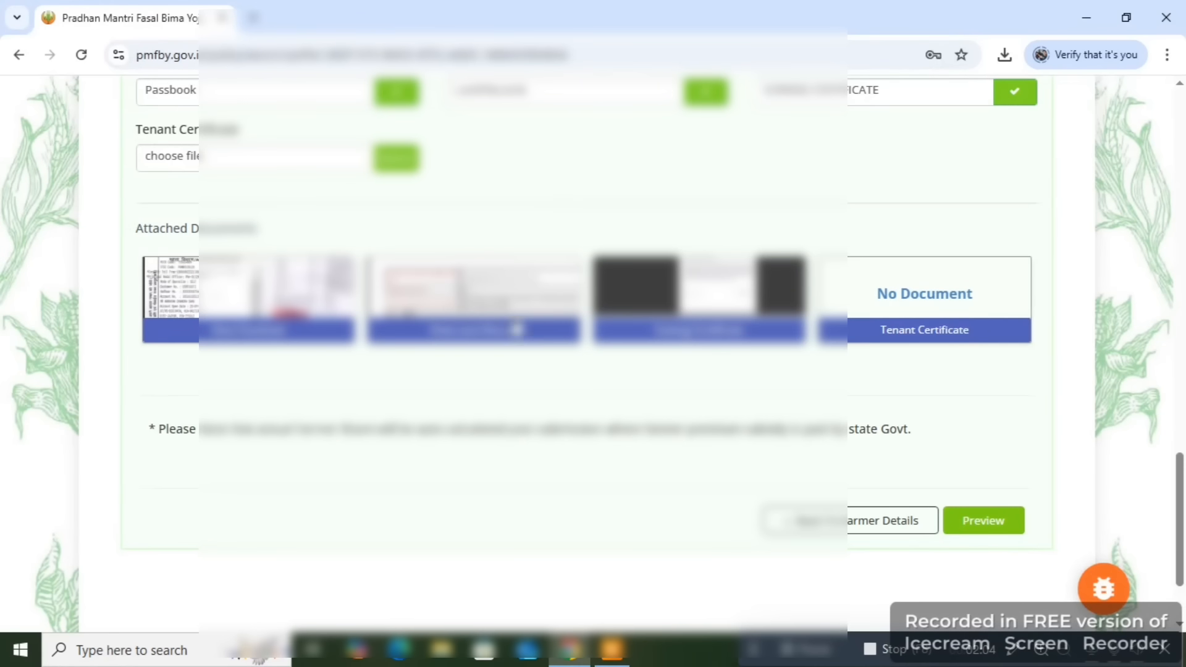
left_click(498, 300)
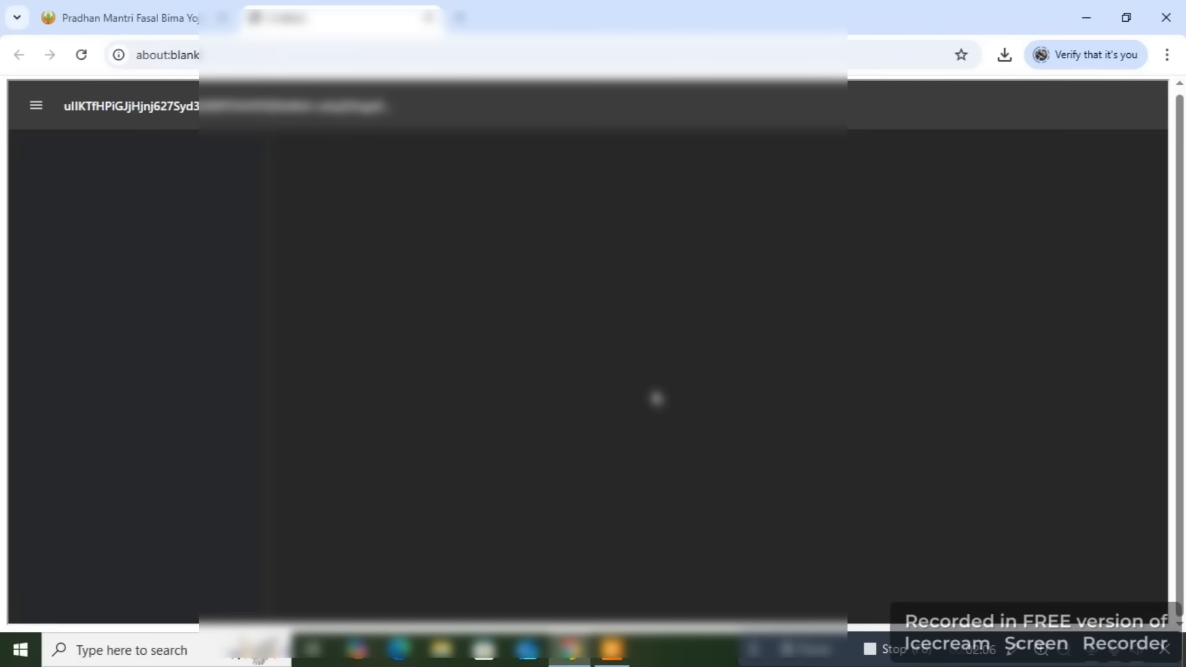
scroll(658, 400, "down", 7)
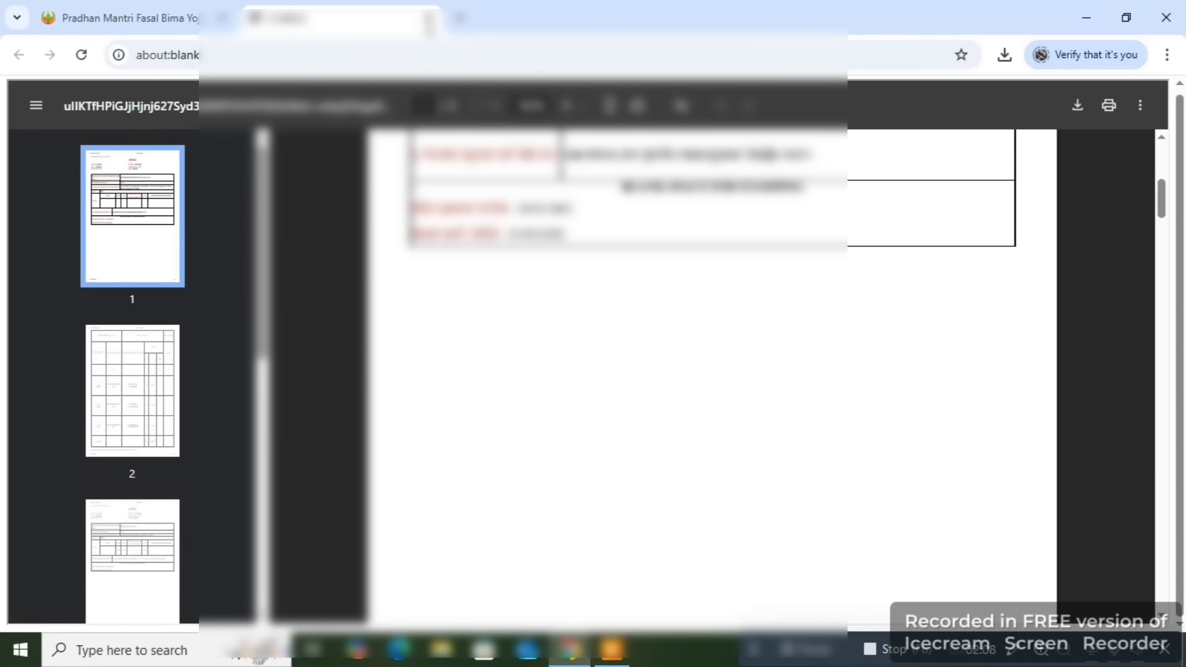
key("ctrl+w")
left_click(698, 290)
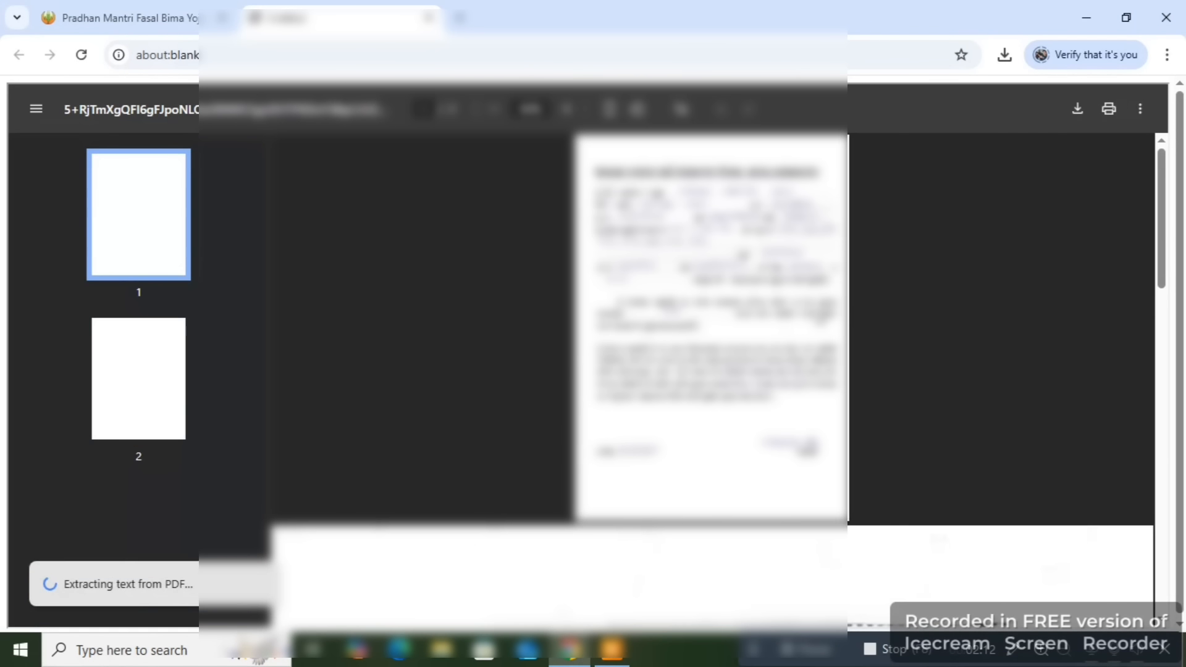
scroll(818, 318, "down", 4)
scroll(710, 371, "down", 5)
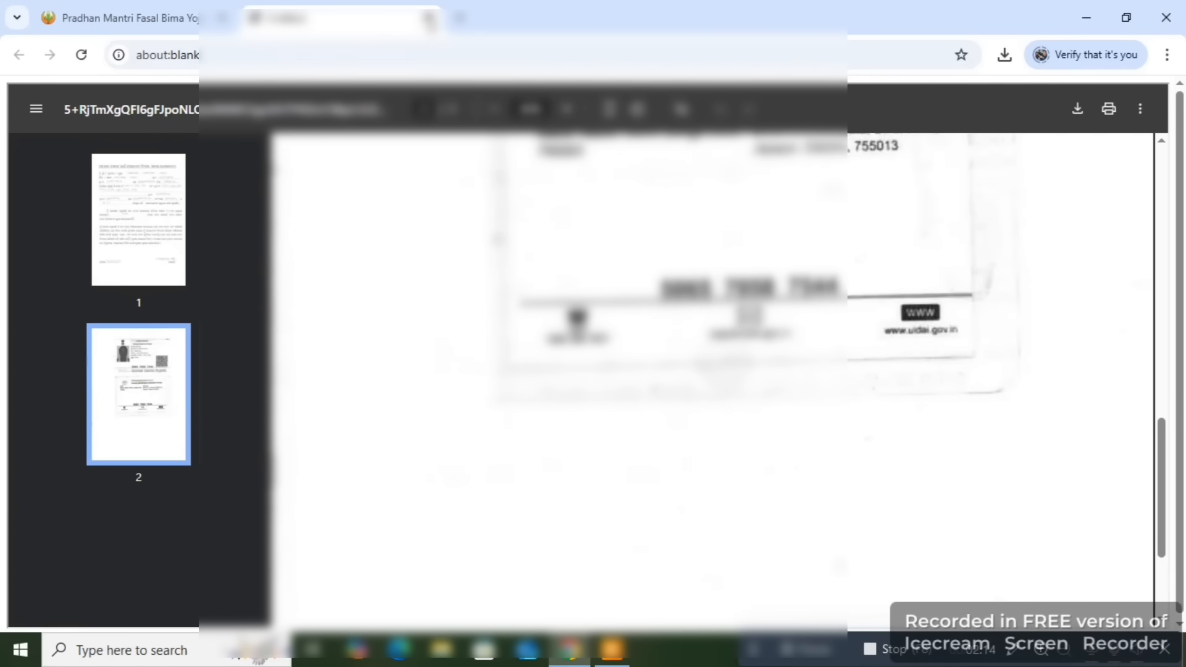
key("ctrl+w")
Open the application preview and check its bank, farmer, address and crop details and the attached documents.
left_click(982, 531)
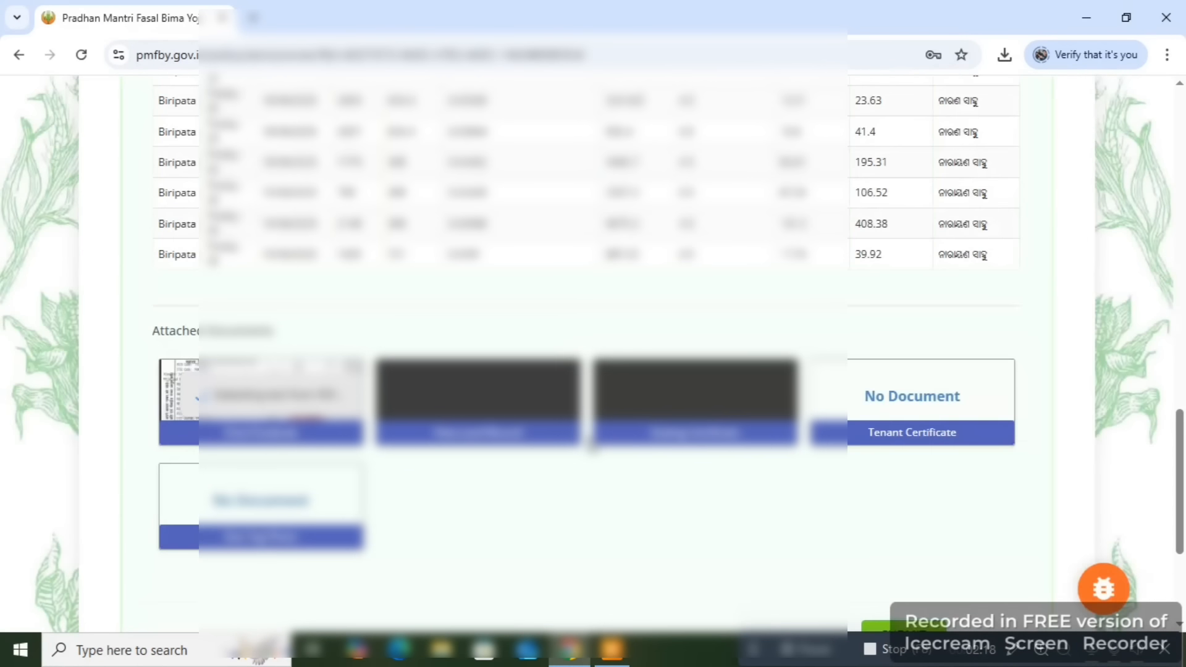
scroll(632, 423, "up", 2)
scroll(631, 423, "up", 10)
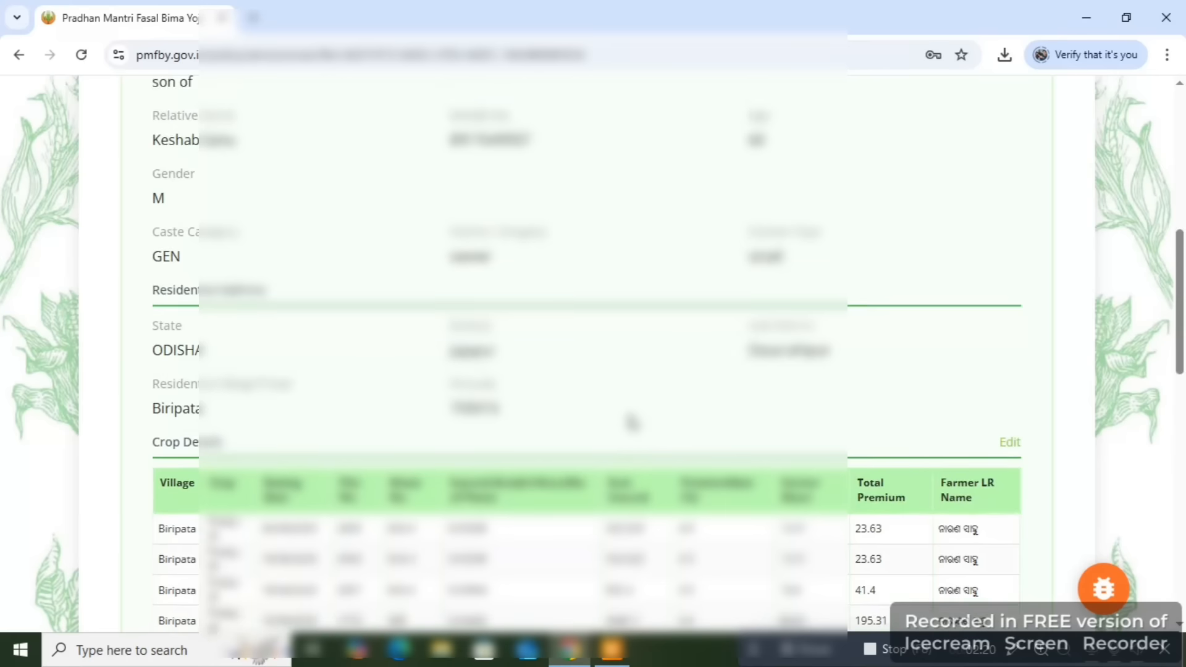
scroll(305, 401, "down", 3)
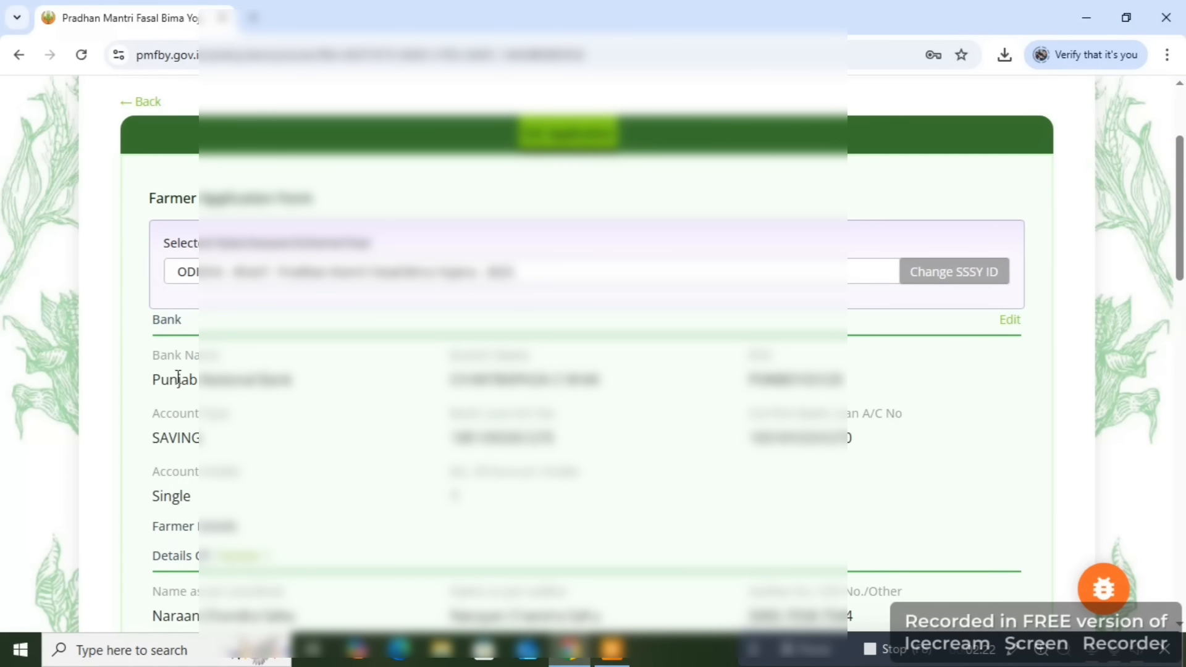
left_click_drag(178, 378, 714, 472)
left_click(714, 474)
scroll(714, 474, "down", 3)
scroll(257, 358, "down", 3)
scroll(654, 368, "down", 3)
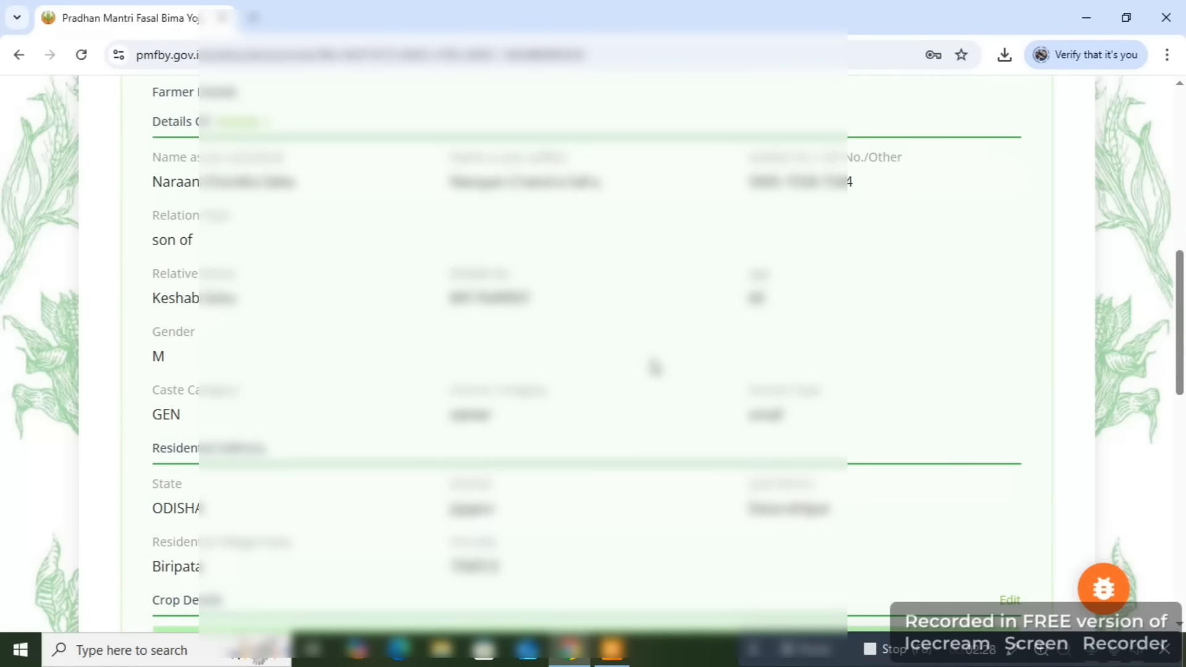
scroll(587, 368, "down", 5)
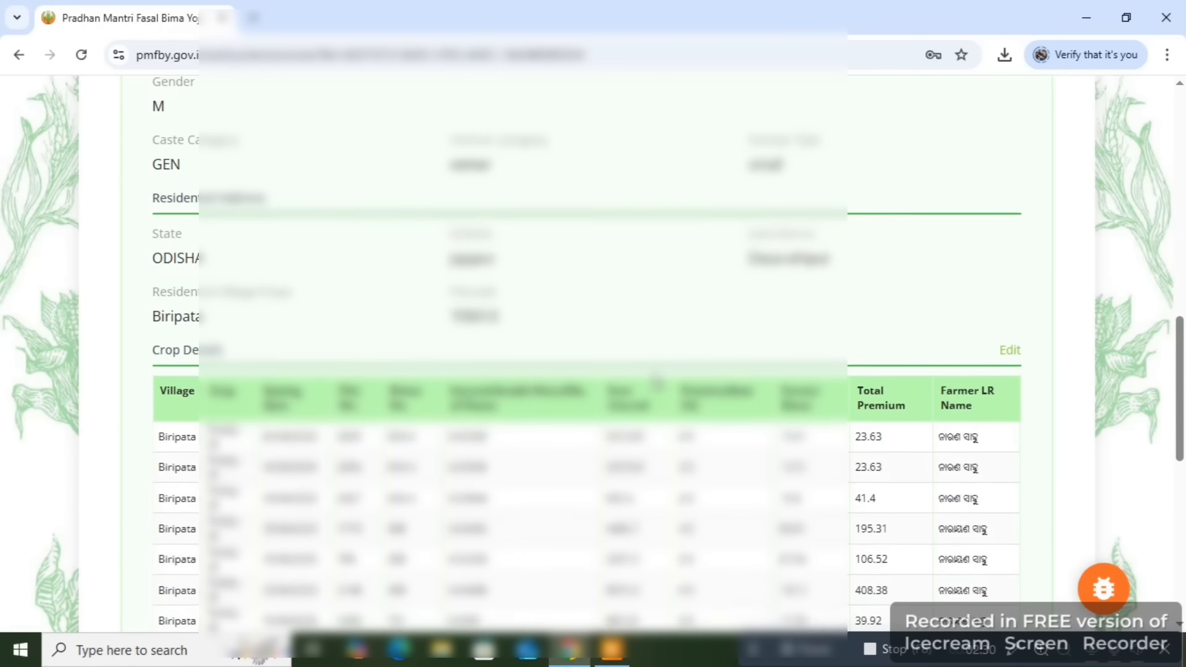
scroll(658, 383, "down", 7)
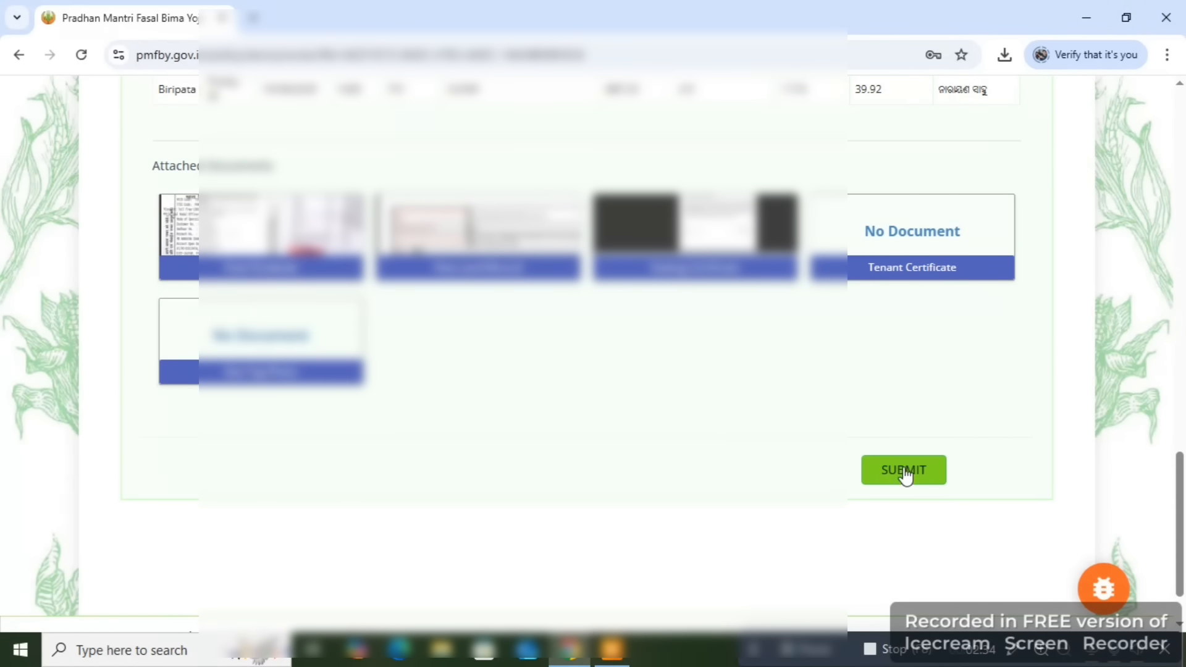
Submit the previewed crop insurance application and proceed to its payment.
left_click(898, 474)
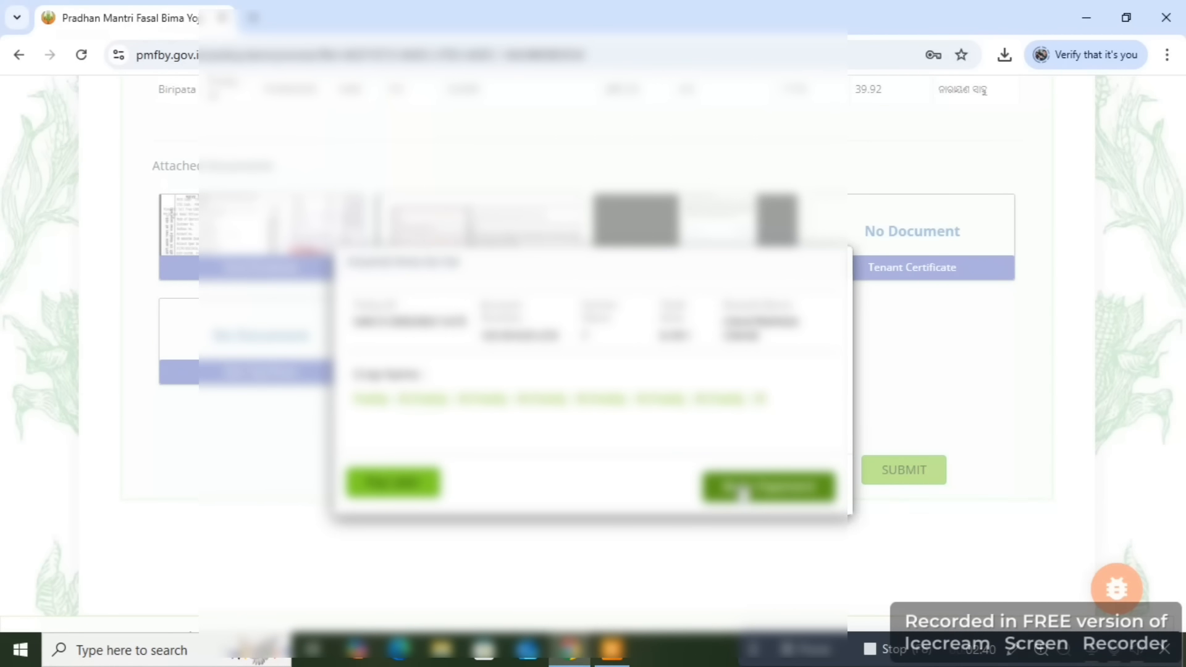
left_click(741, 488)
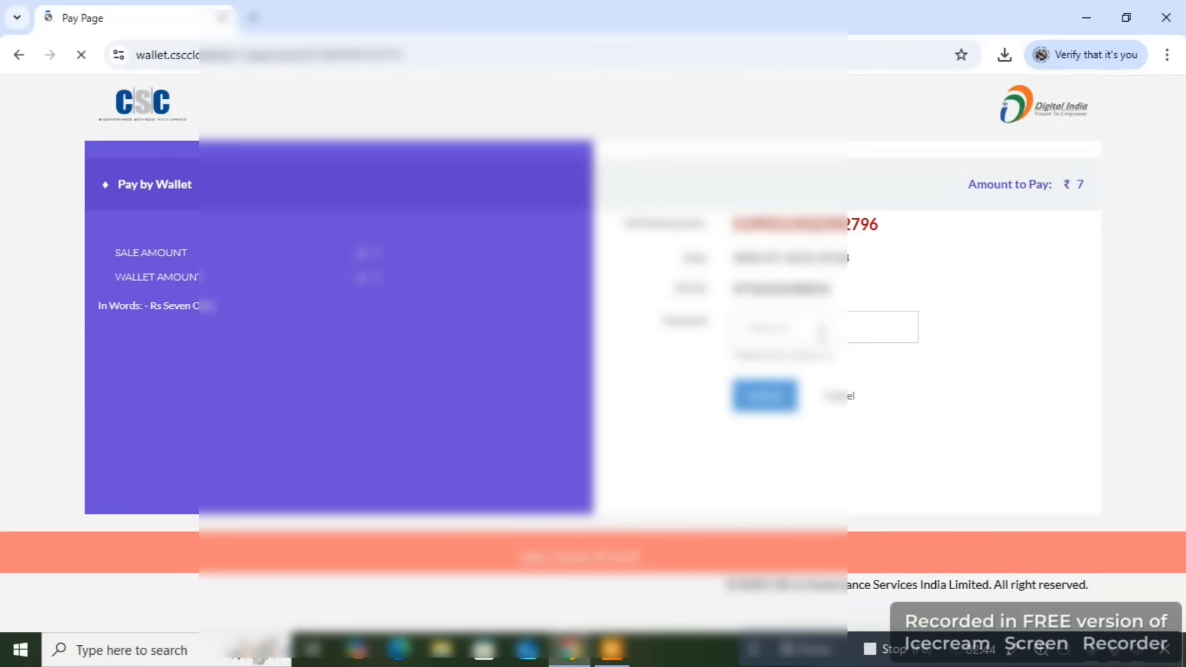
Enter the wallet password on the CSC pay page and submit it for the payment.
left_click(806, 333)
type("•")
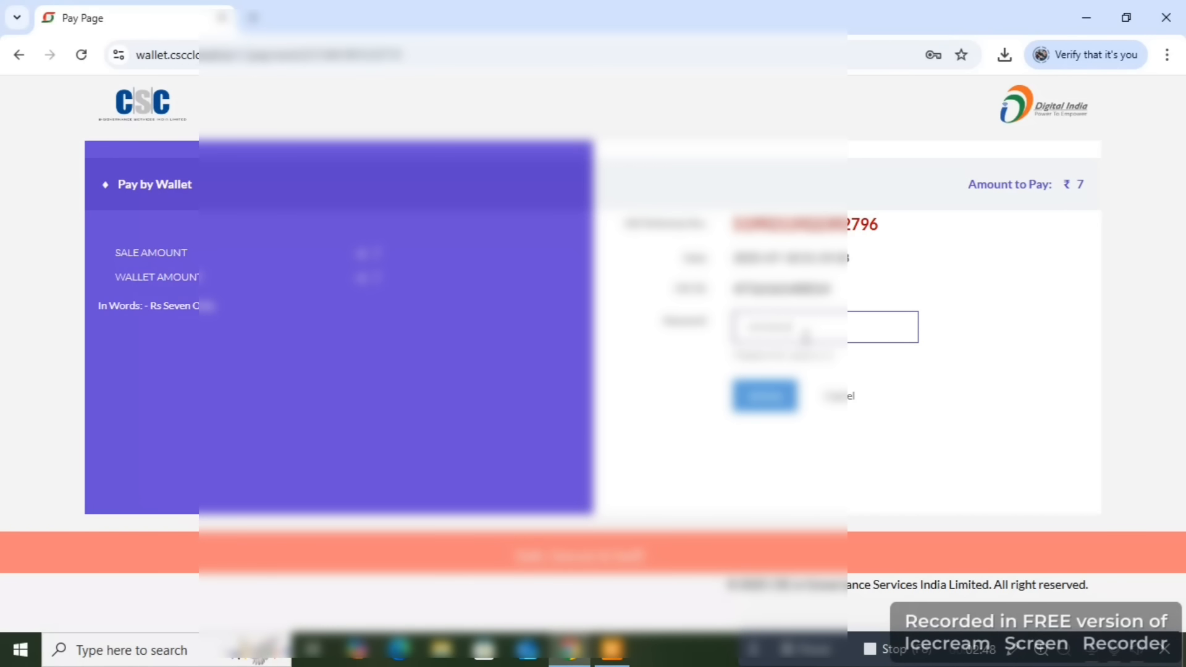
left_click(762, 398)
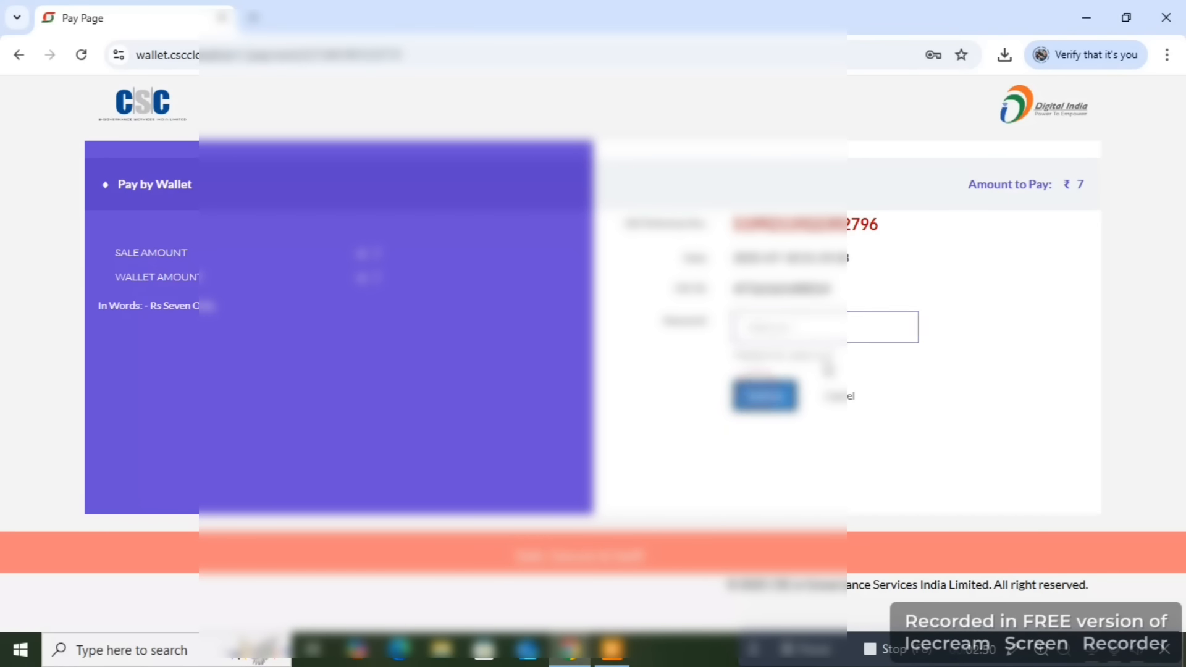
Dismiss the dialog on the wallet pay page and enter the wallet credential in the password field.
left_click(742, 165)
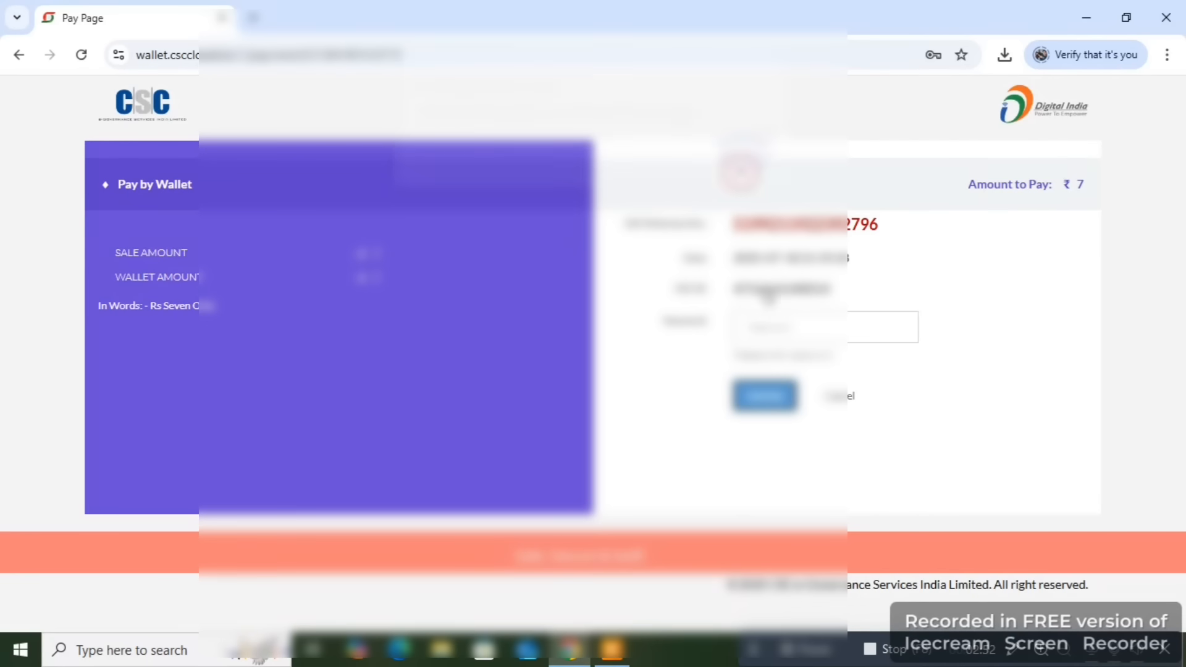
left_click(779, 329)
type("•")
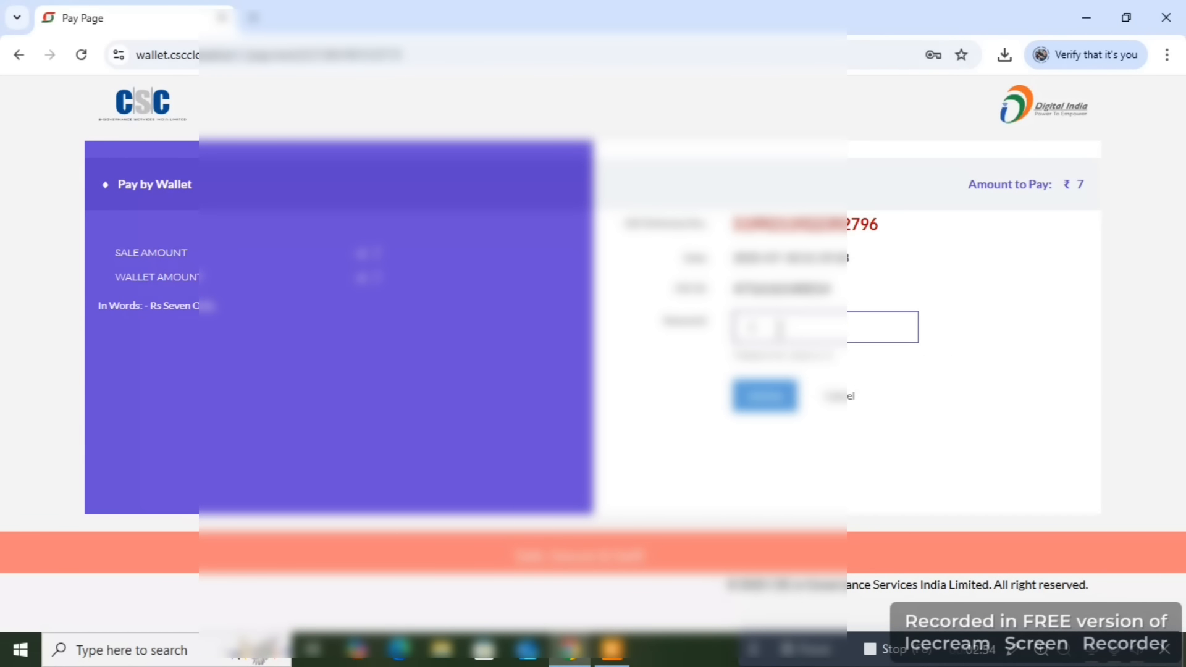